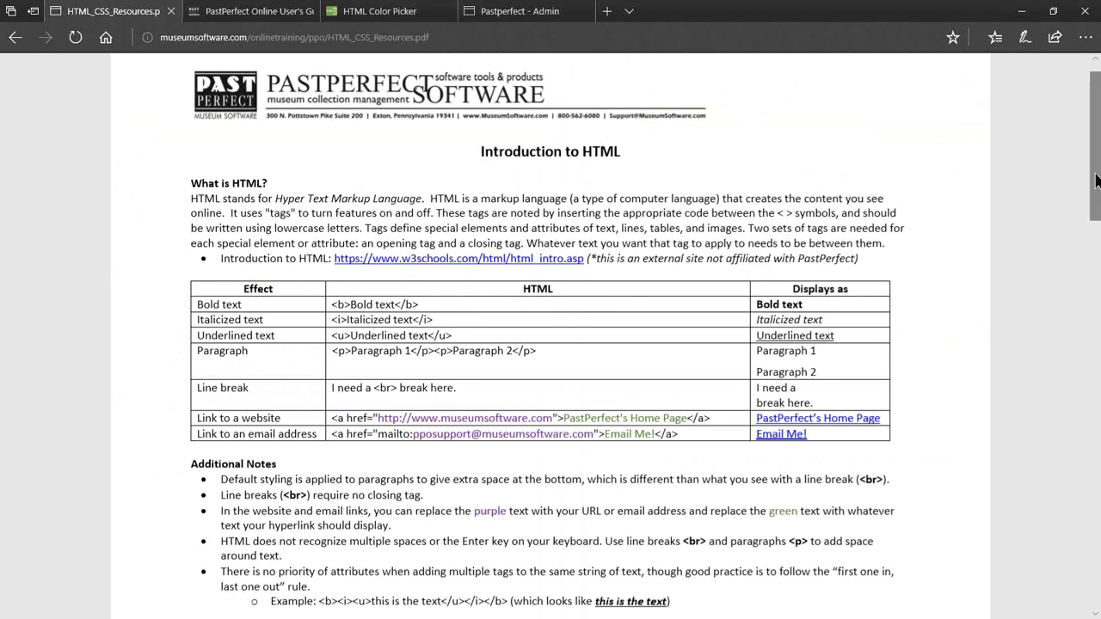
- Read through the HTML and CSS resources PDF, from the HTML tag table to the Introduction to CSS page
scroll(1097, 183, down, 1)
drag(1097, 183, 1098, 354)
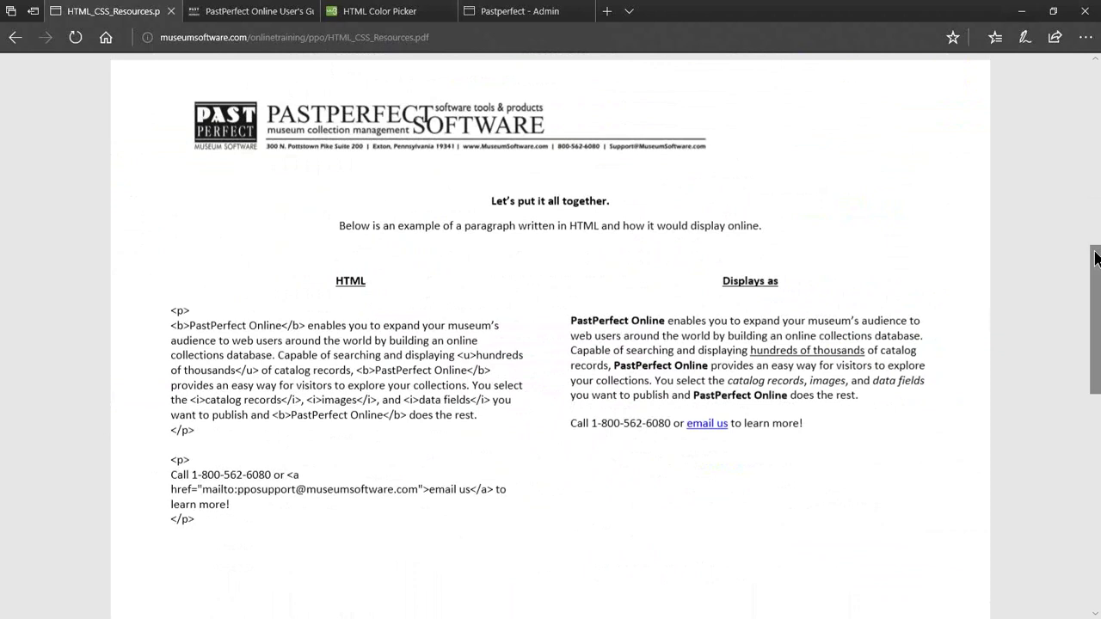
drag(1096, 258, 1095, 451)
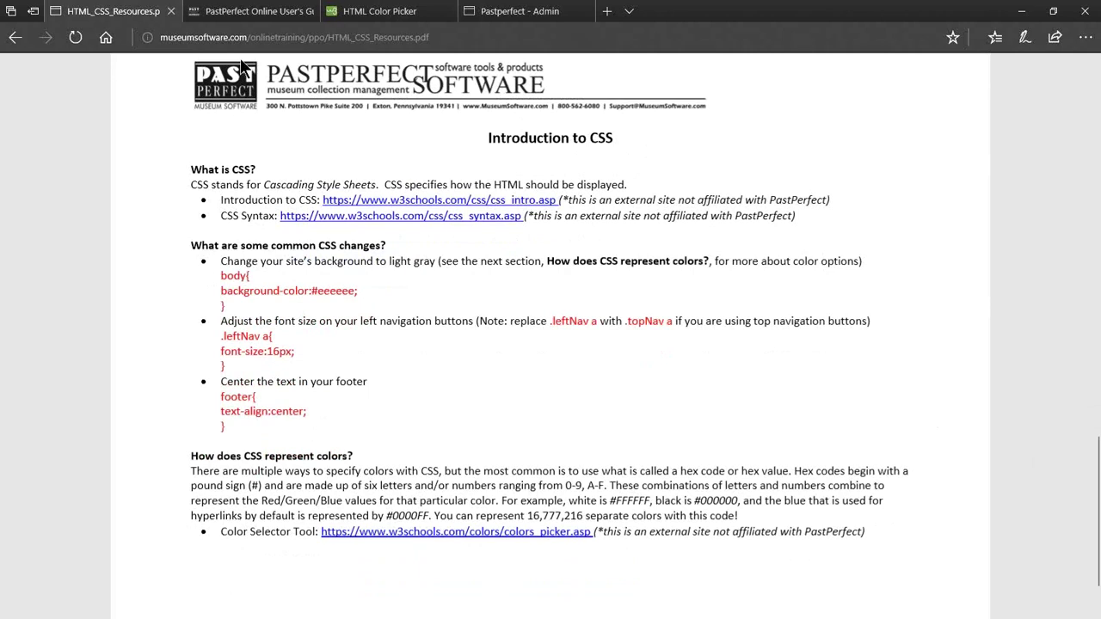
- Examine the Search Page element diagram and its numbered selector list in the PastPerfect Online User's Guide
click(243, 17)
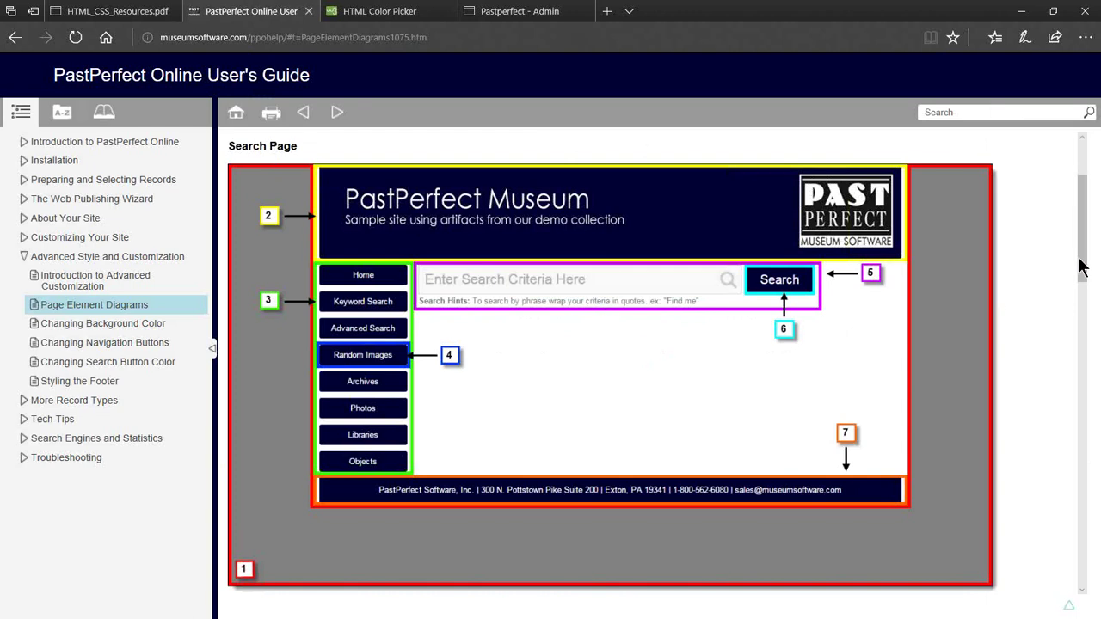
scroll(1082, 282, down, 1)
drag(1082, 282, 1083, 291)
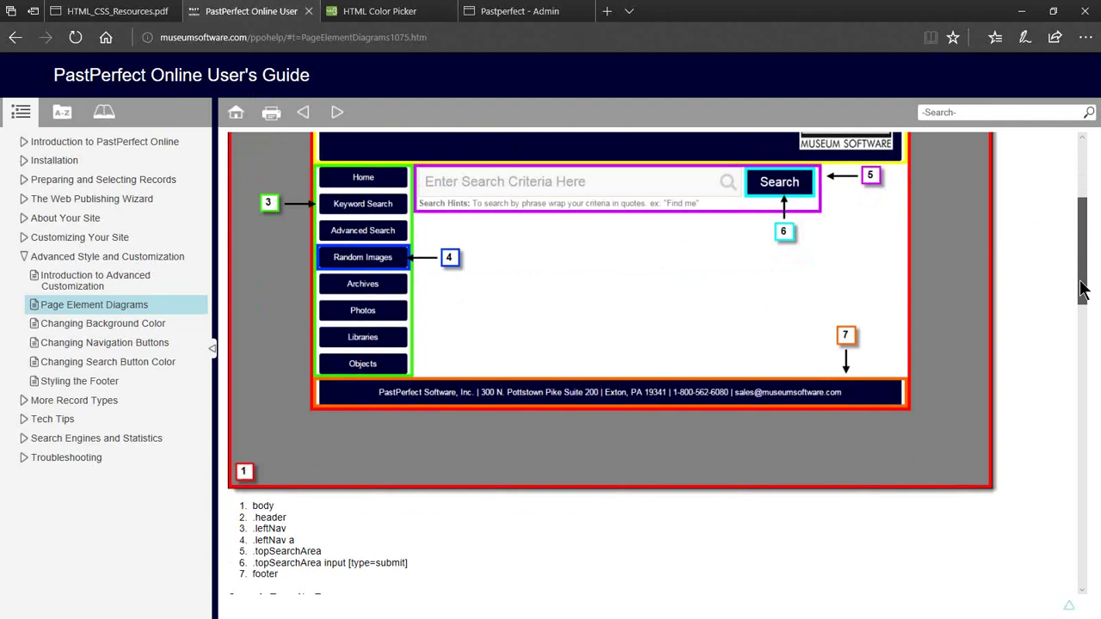
drag(1083, 290, 1082, 289)
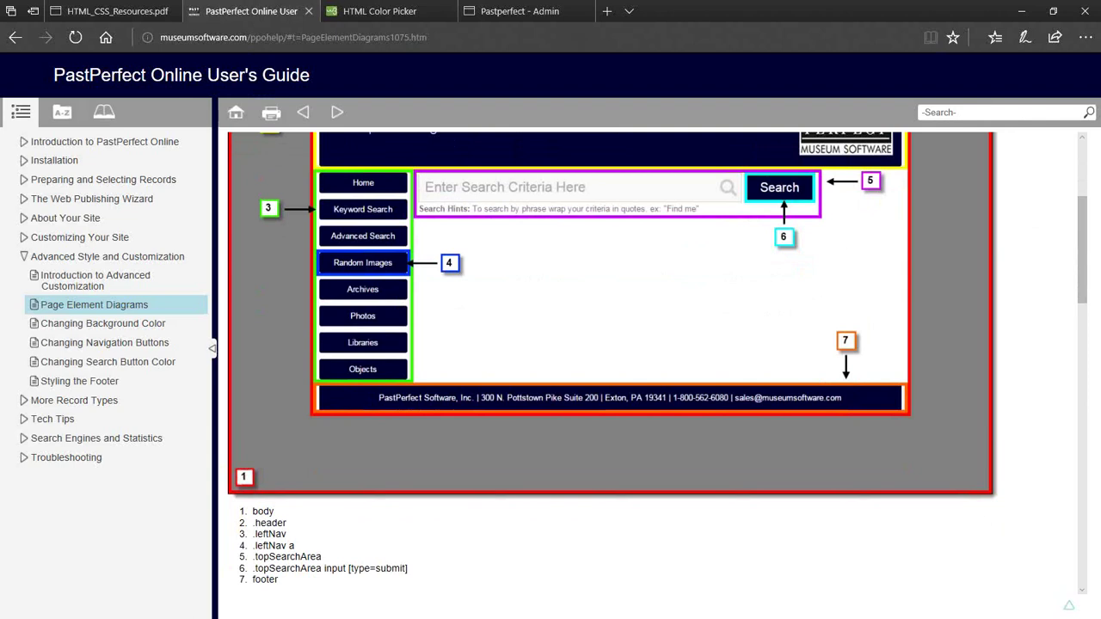
- Switch to Word to view the site address and login table in WelcomeLetter.doc, and return to the browser
key(alt+Tab)
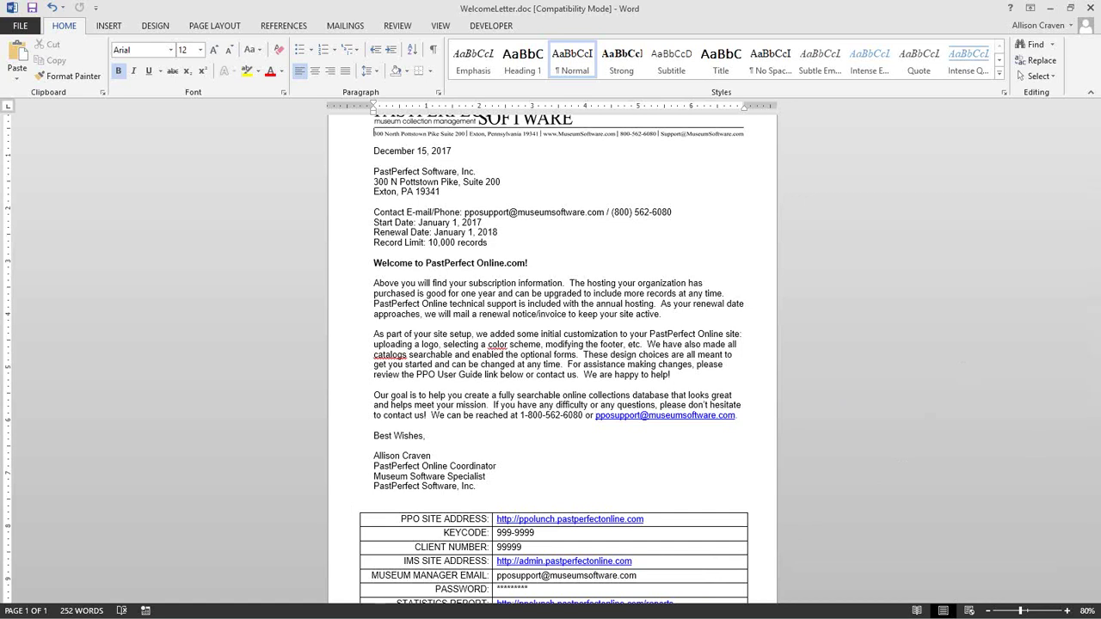
key(alt+Tab)
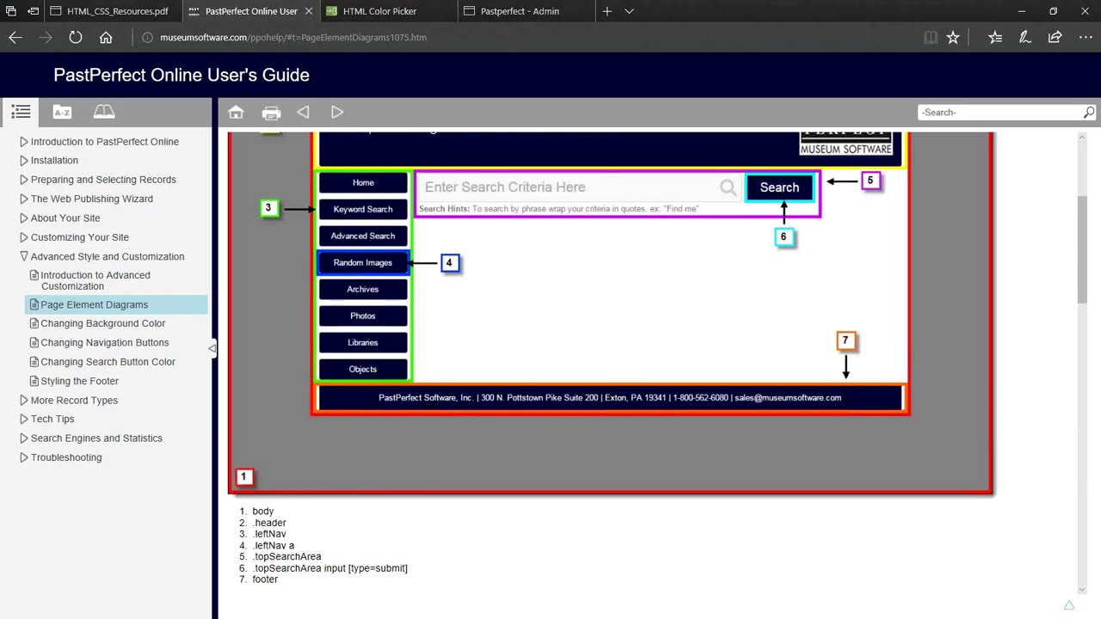
- Back up the museum's entire Custom CSS from the PastPerfect admin site by copying it into a blank Notepad document
click(555, 23)
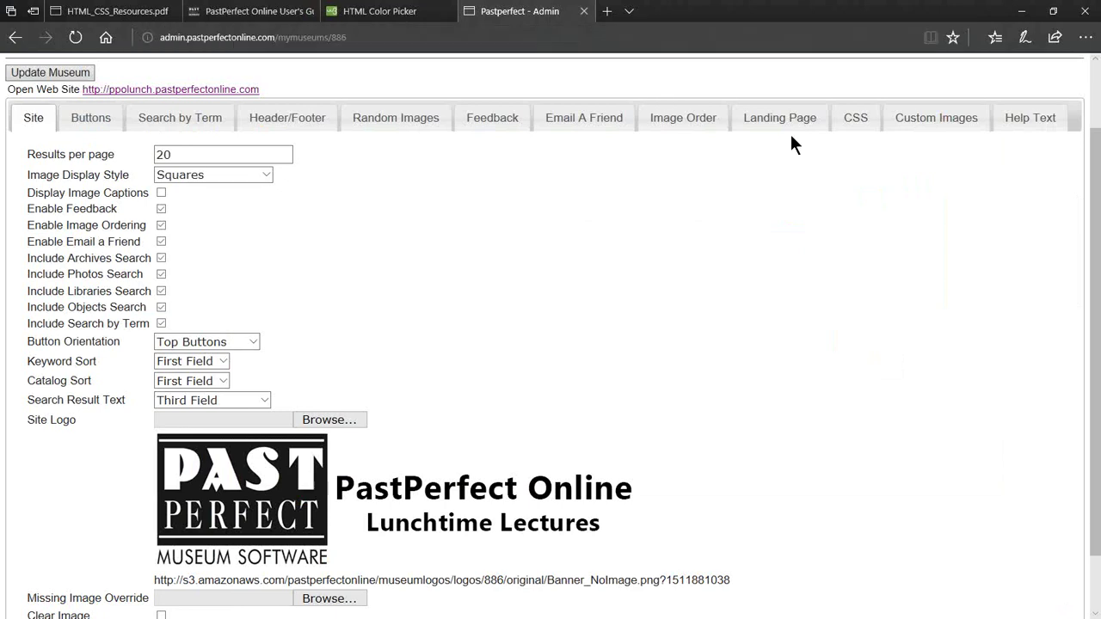
click(851, 123)
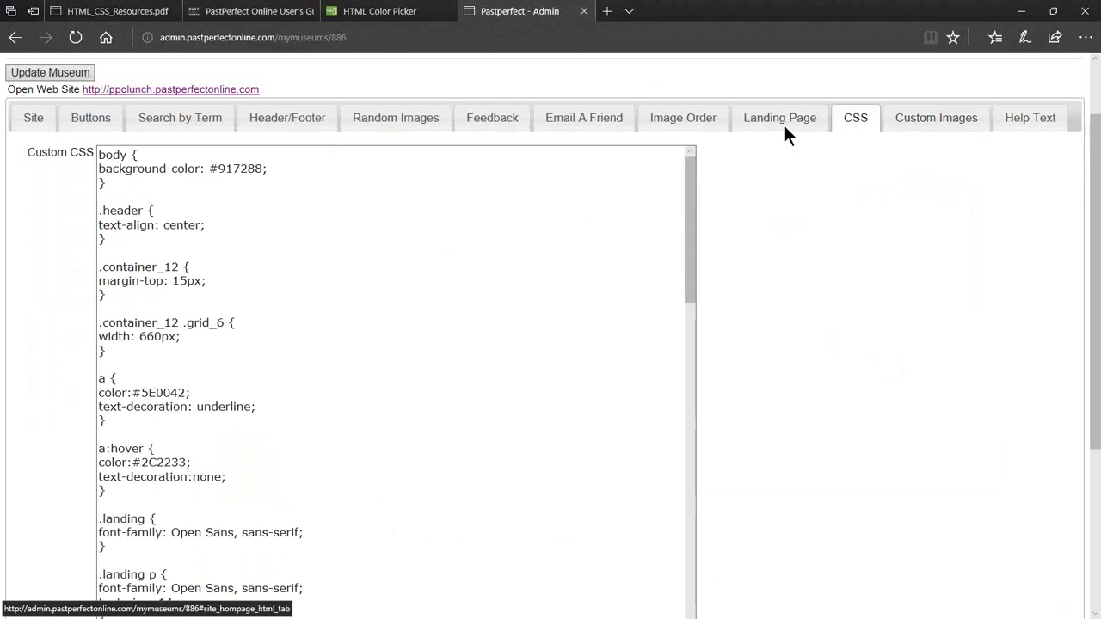
click(505, 189)
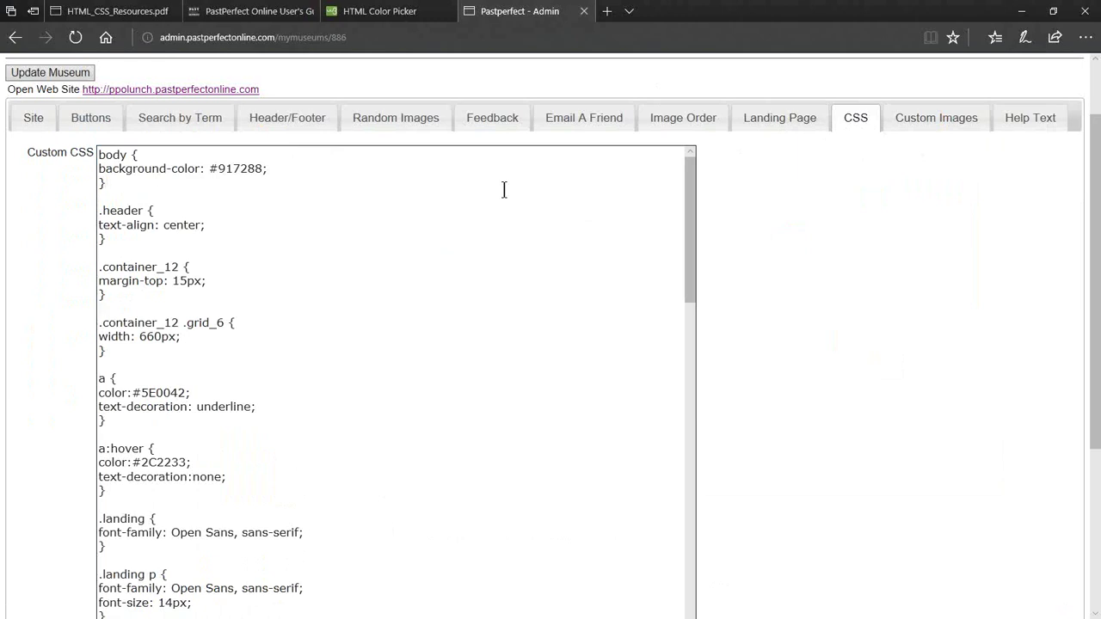
key(ctrl+a)
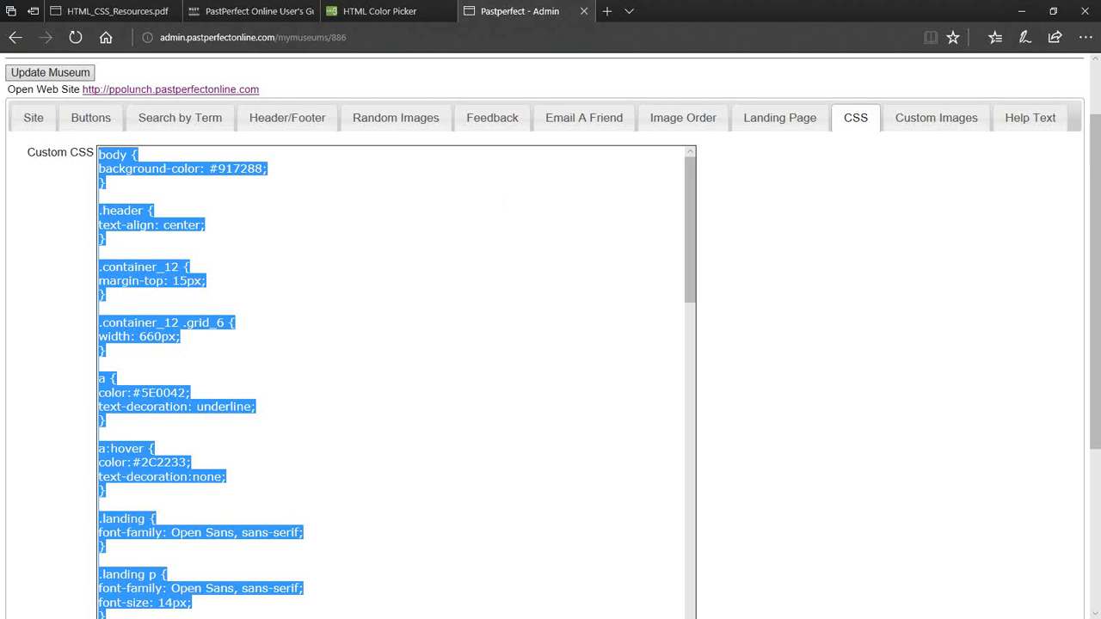
key(alt+Tab)
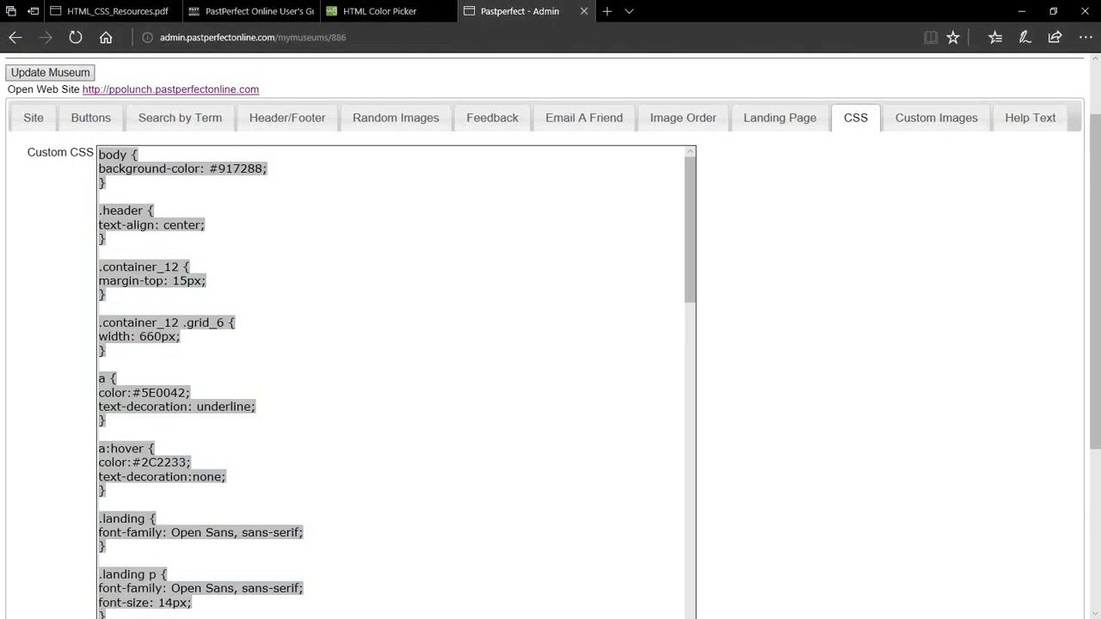
drag(1100, 7, 799, 151)
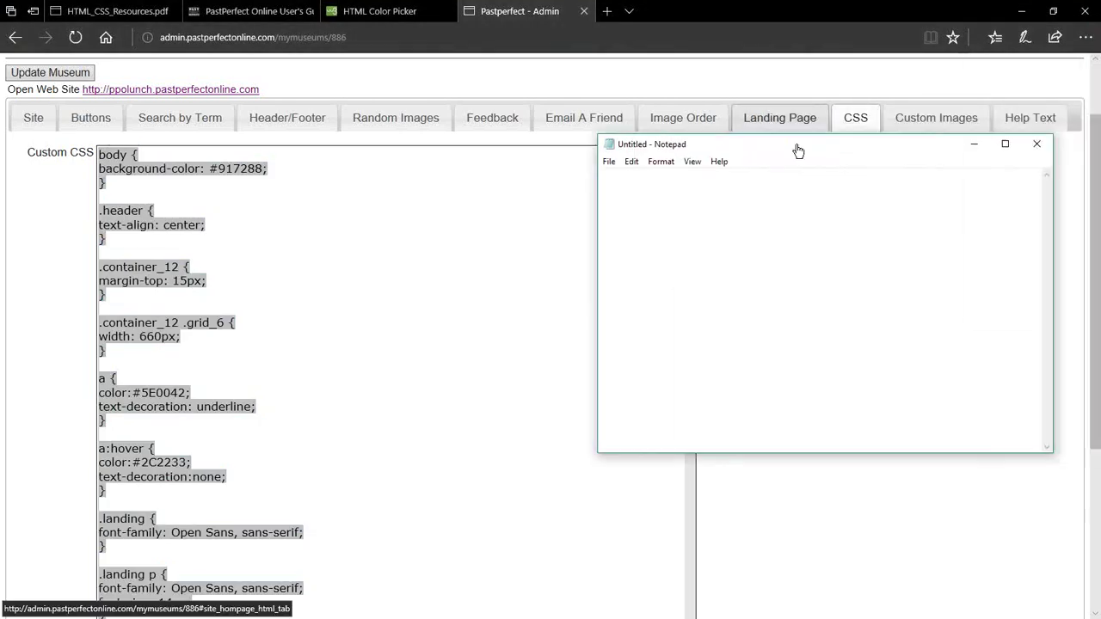
key(ctrl+v)
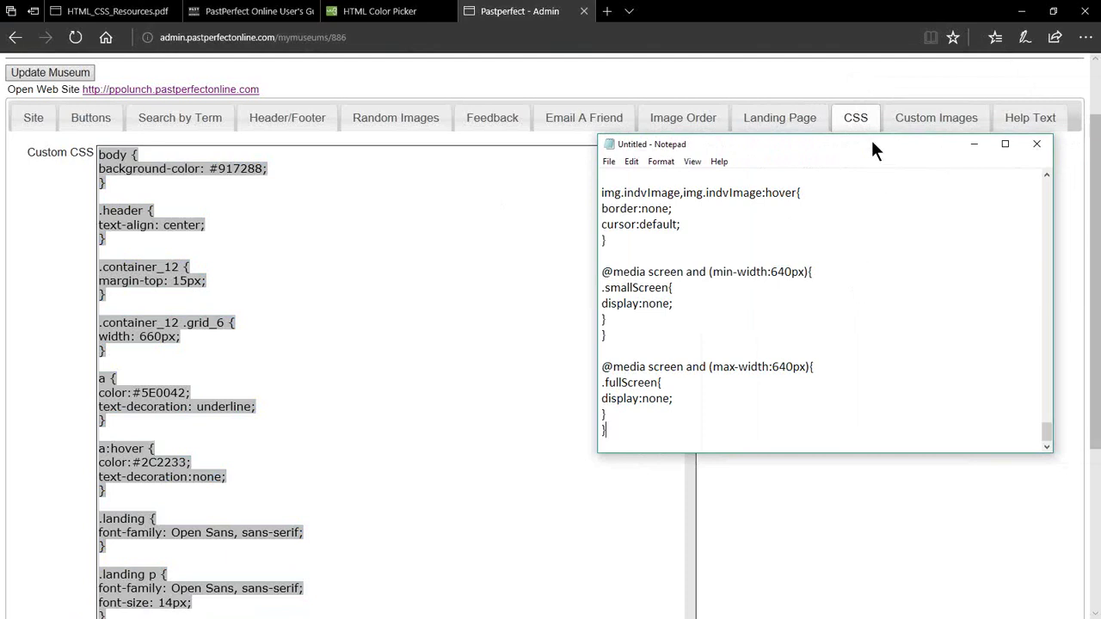
drag(872, 148, 1100, 344)
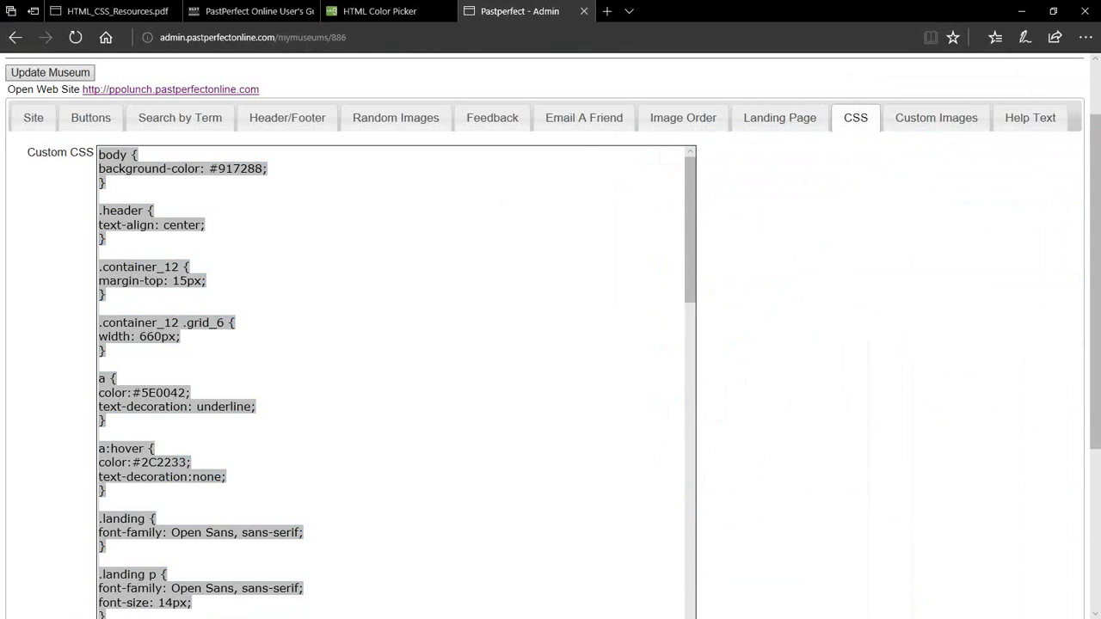
key(alt+Tab)
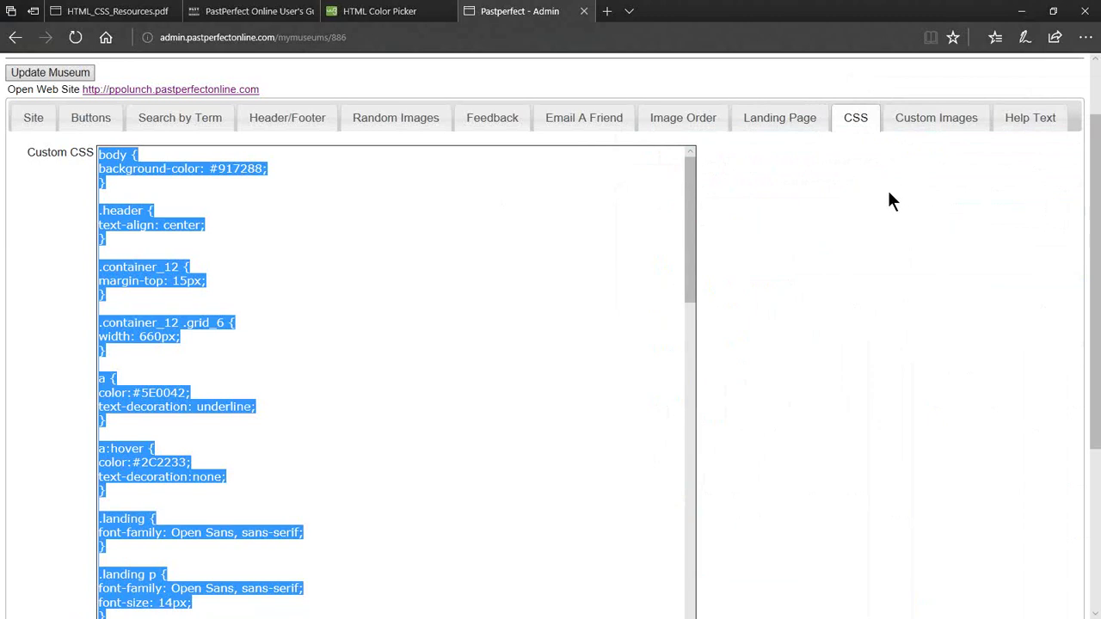
- Open the museum's public website and look up the selector for the page background in the User's Guide Search Page diagram
click(233, 89)
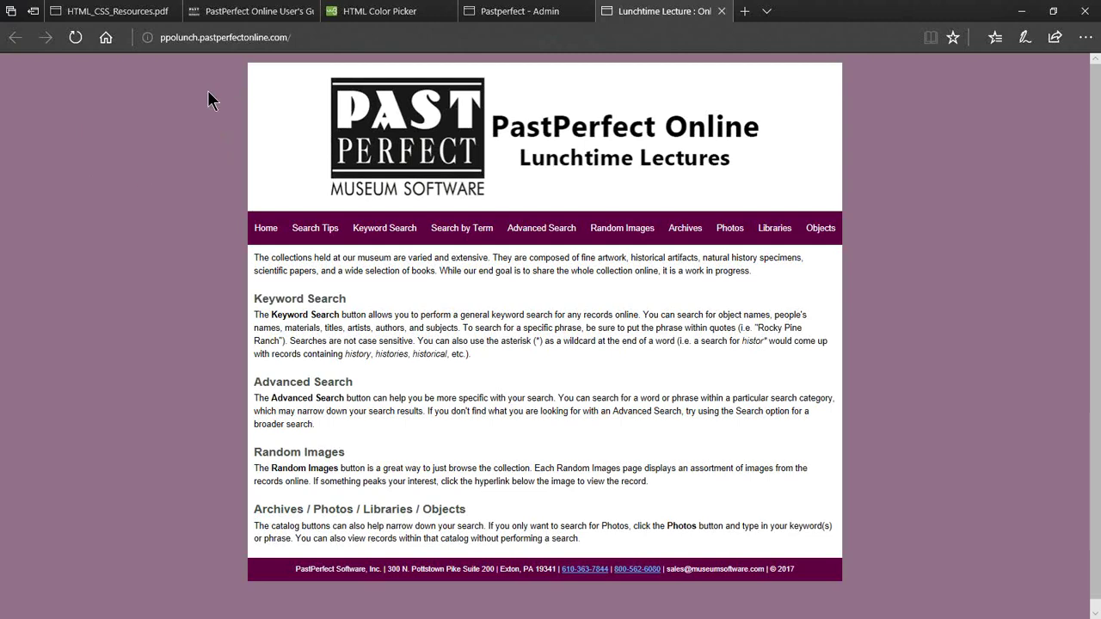
click(250, 18)
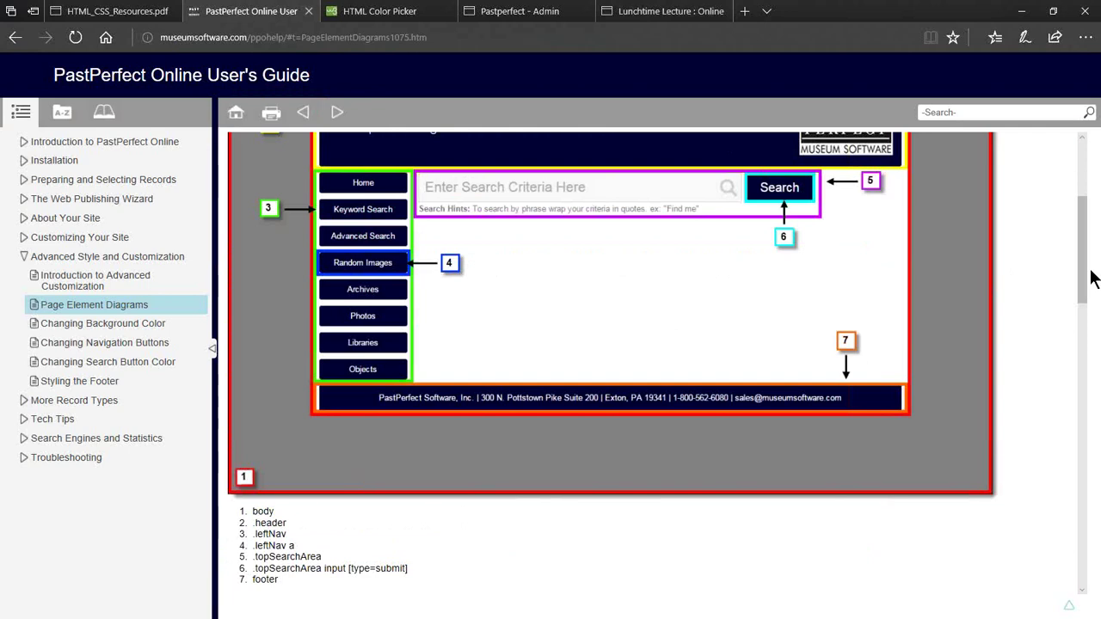
drag(1085, 275, 1087, 246)
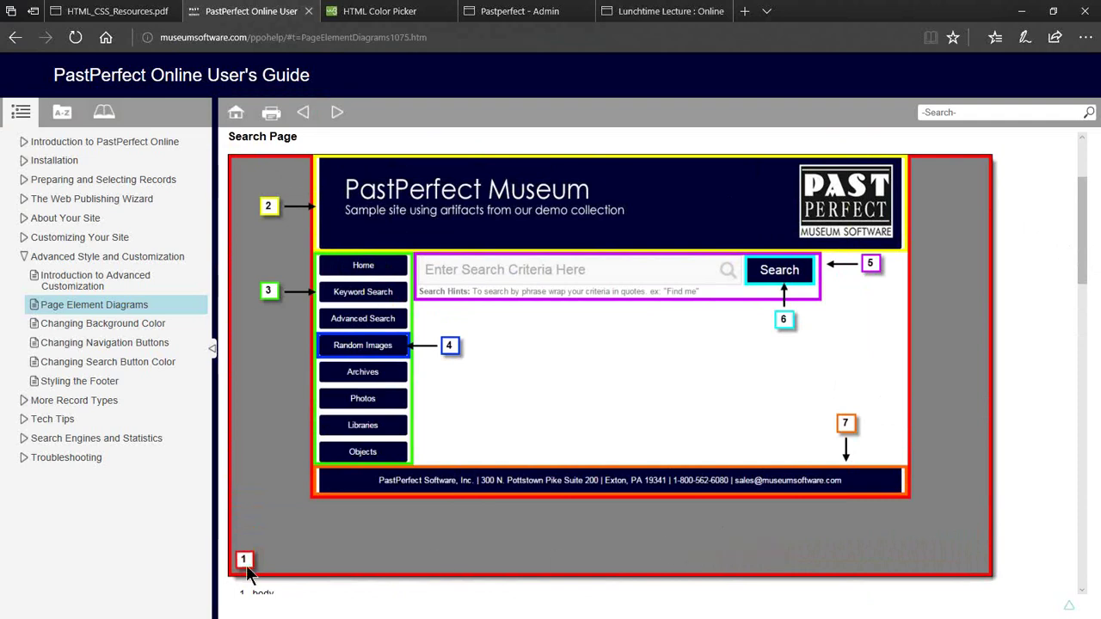
scroll(247, 574, down, 1)
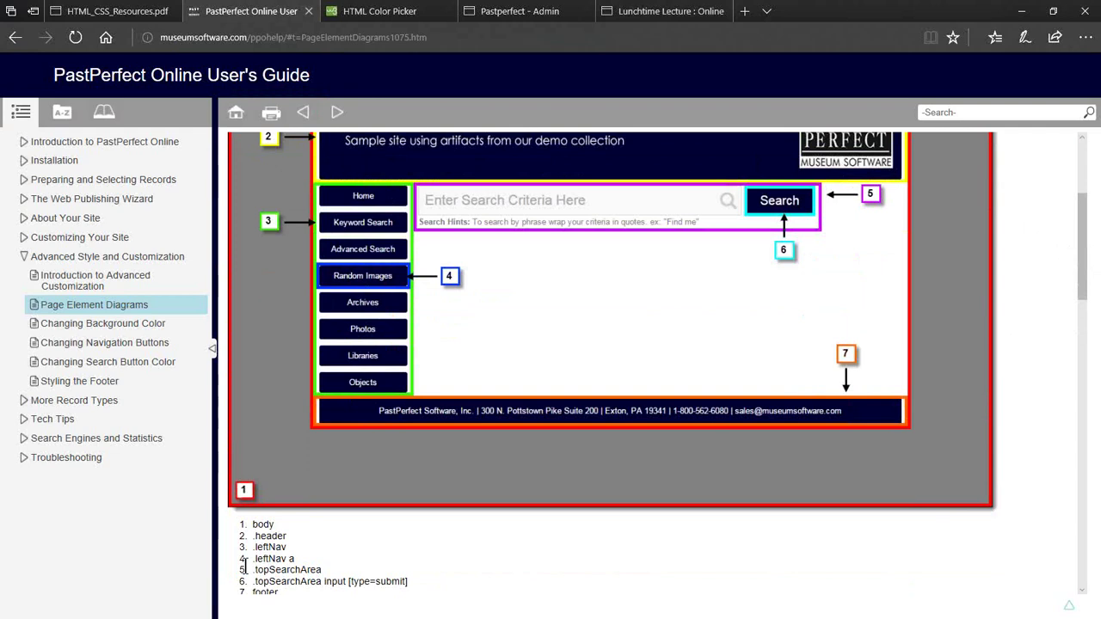
scroll(241, 540, down, 1)
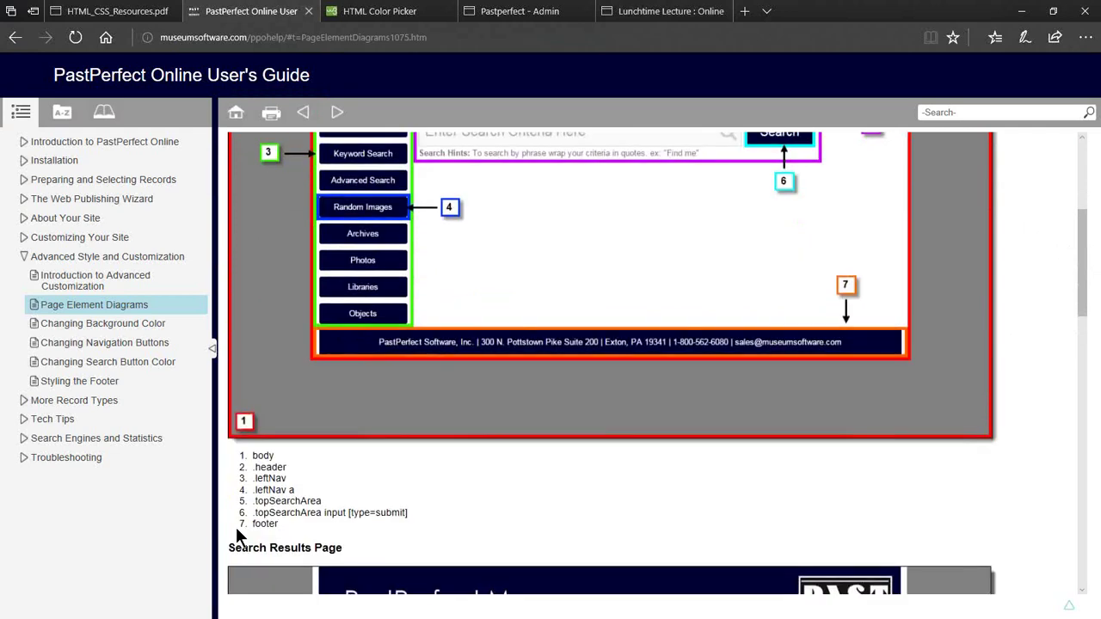
double_click(255, 455)
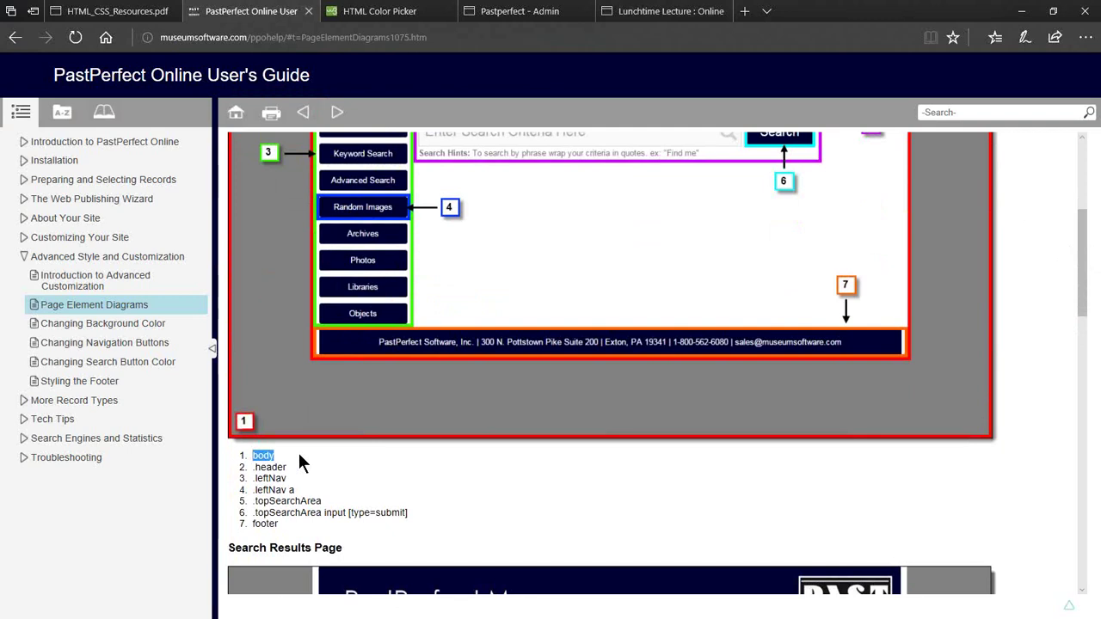
click(301, 463)
- Review the body rule in the Custom CSS and pick the light gray hex code #e6e6e6 from the HTML Color Picker's 90% shade
click(506, 13)
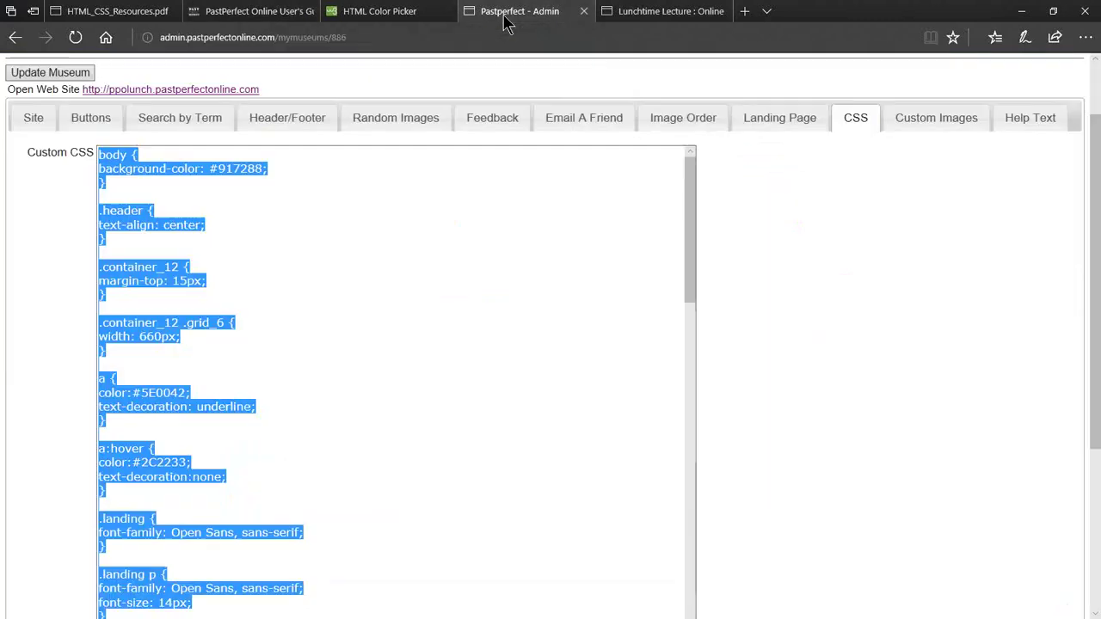
click(175, 155)
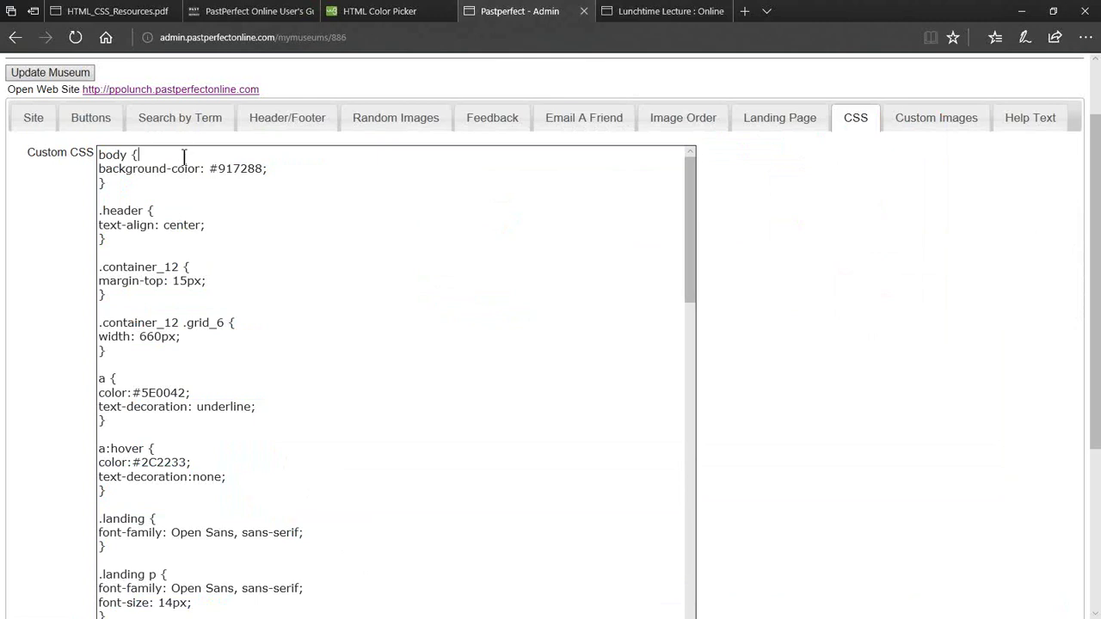
click(287, 175)
click(357, 14)
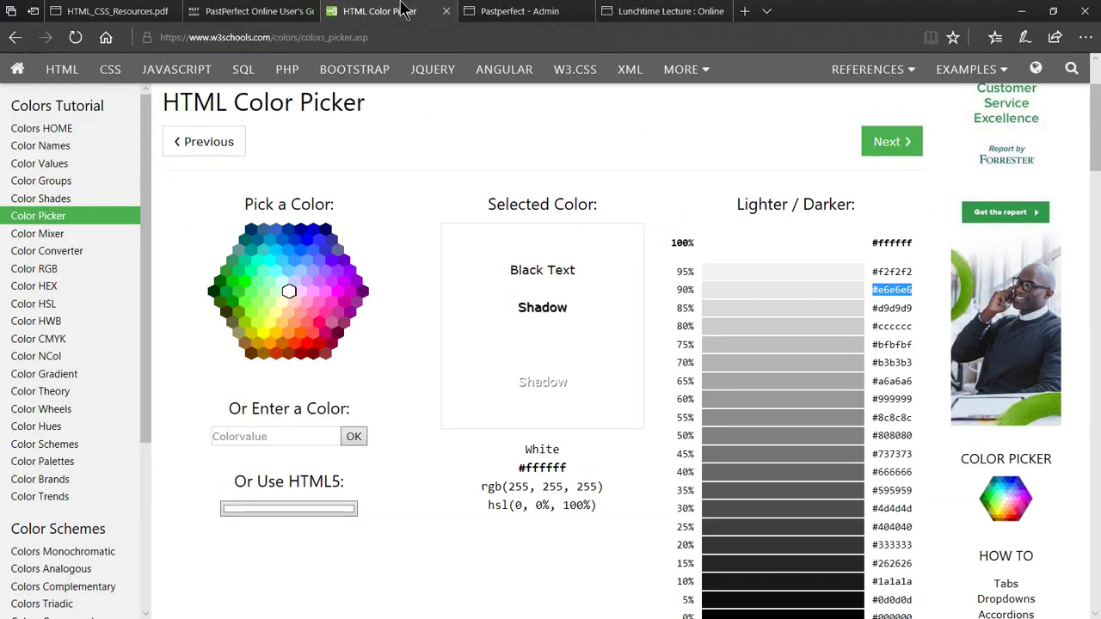
click(501, 197)
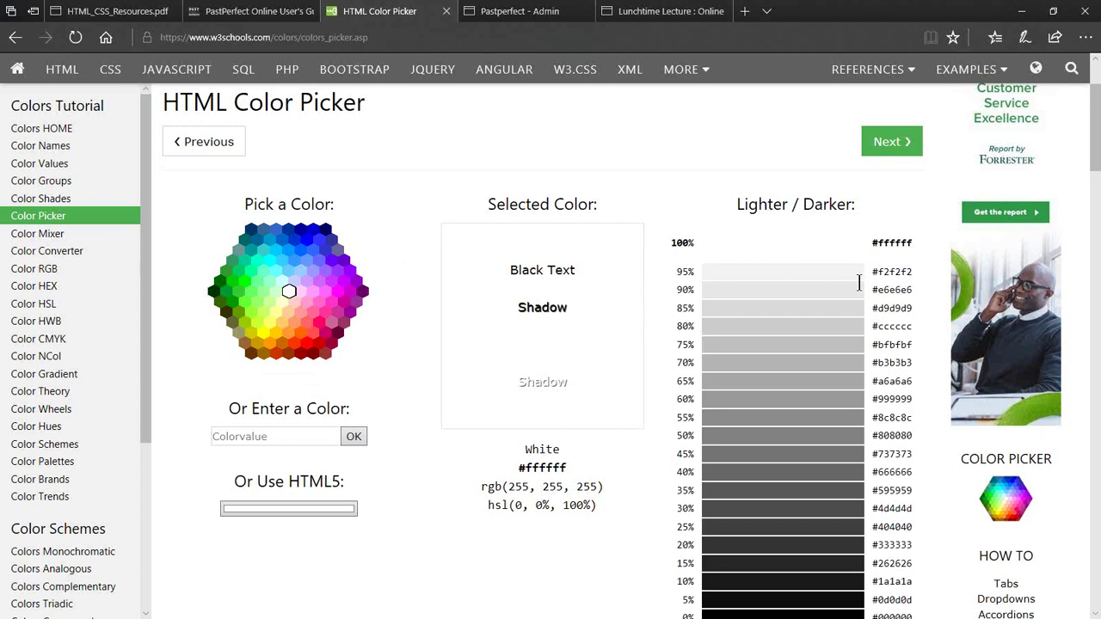
drag(872, 293, 878, 299)
- Set the body background-color in the Custom CSS to #e6e6e6, update the museum and check the public website
click(548, 17)
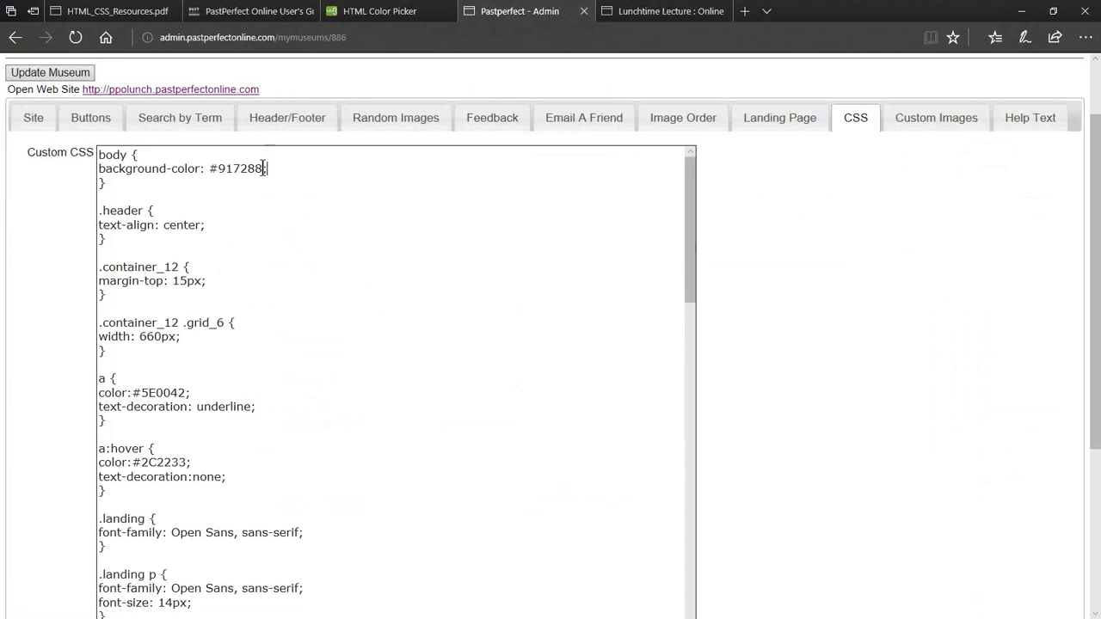
drag(263, 169, 211, 169)
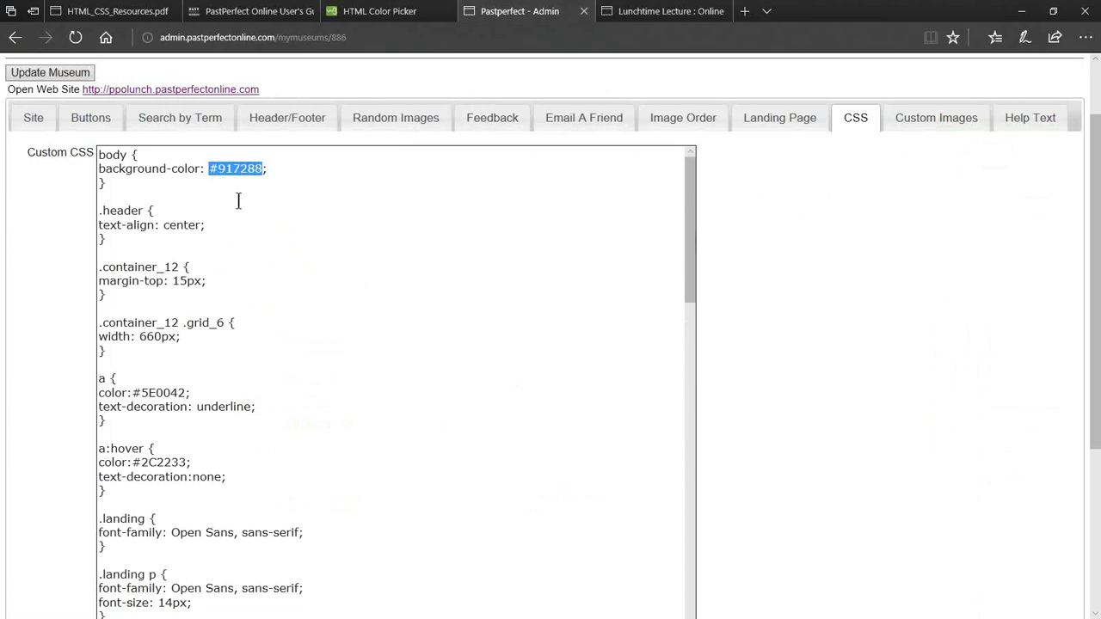
key(BackSpace)
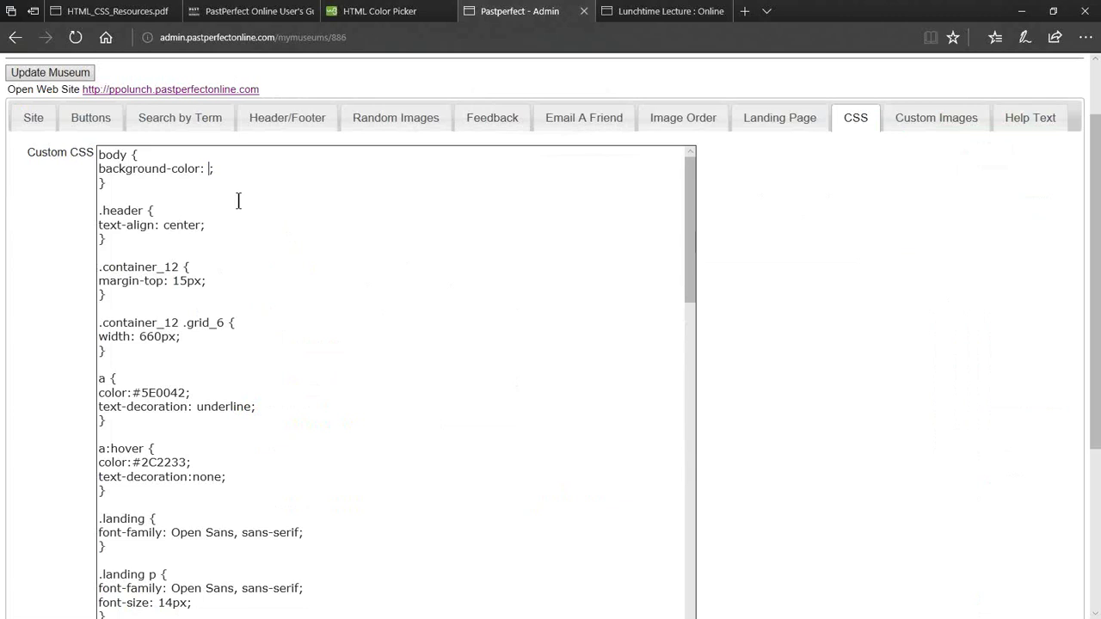
text(#e6e6e6)
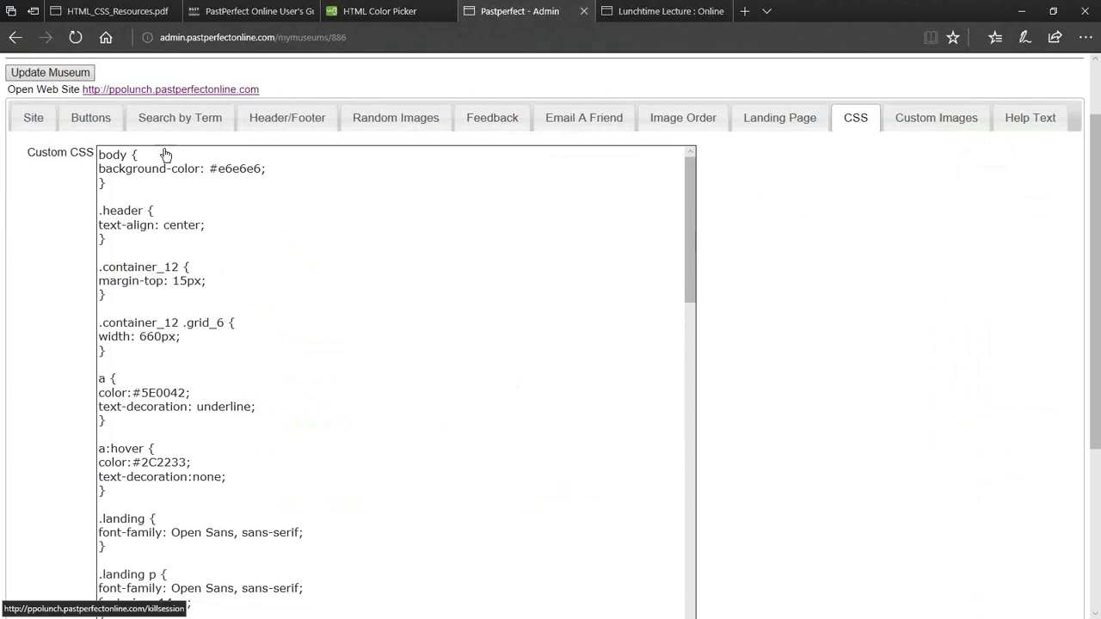
click(82, 73)
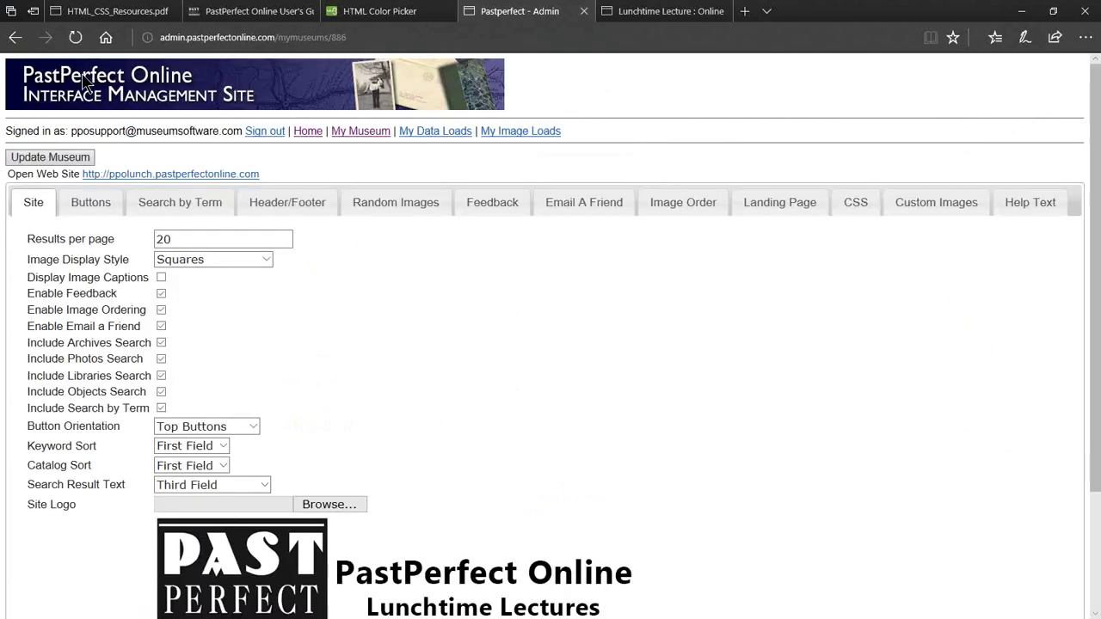
click(123, 175)
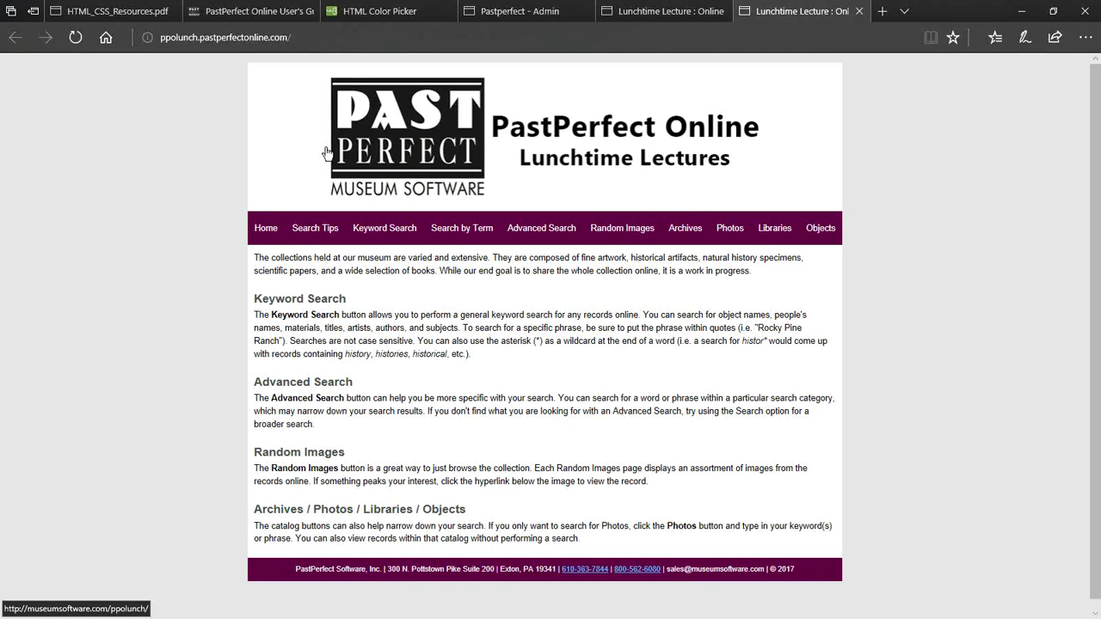
- Replace the Site Logo in the PastPerfect admin site with banner1.png from the Desktop and update the museum
click(497, 17)
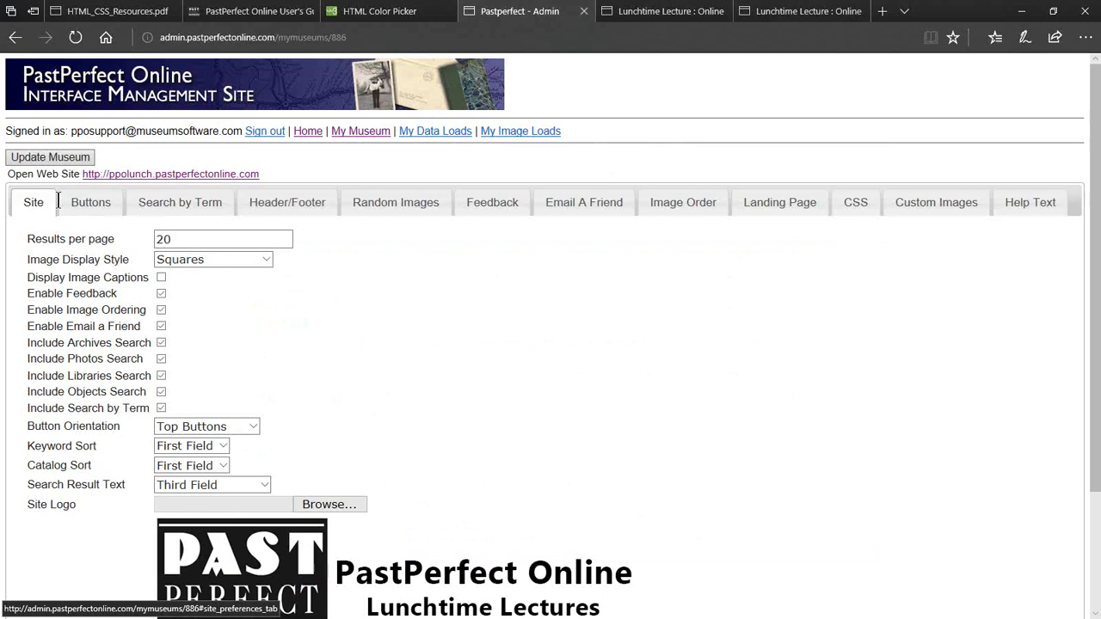
scroll(59, 211, down, 2)
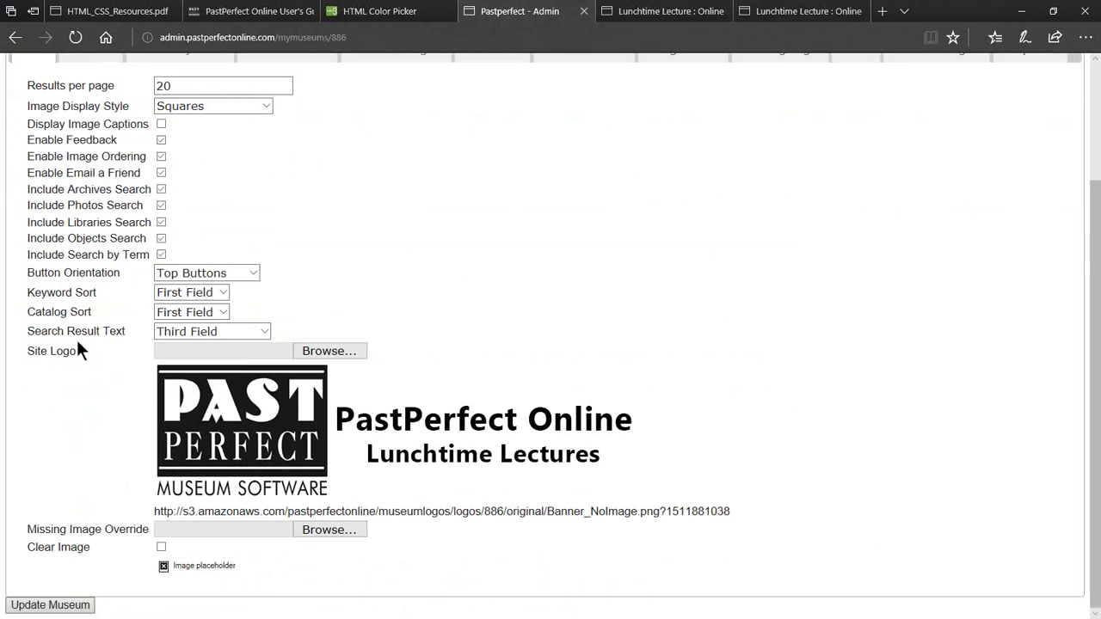
click(320, 352)
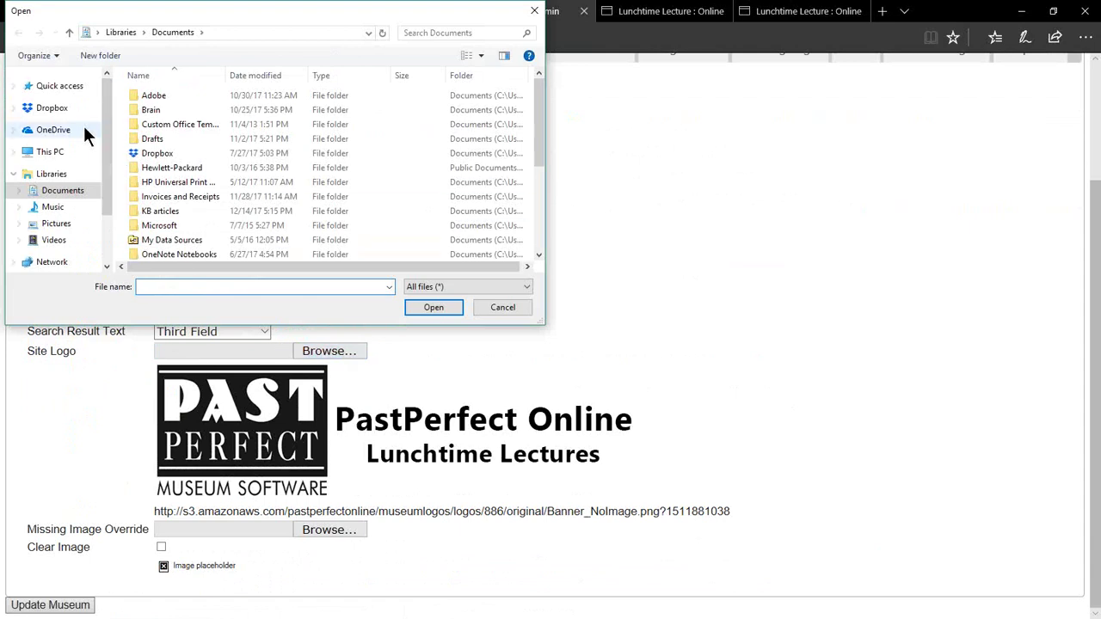
click(13, 86)
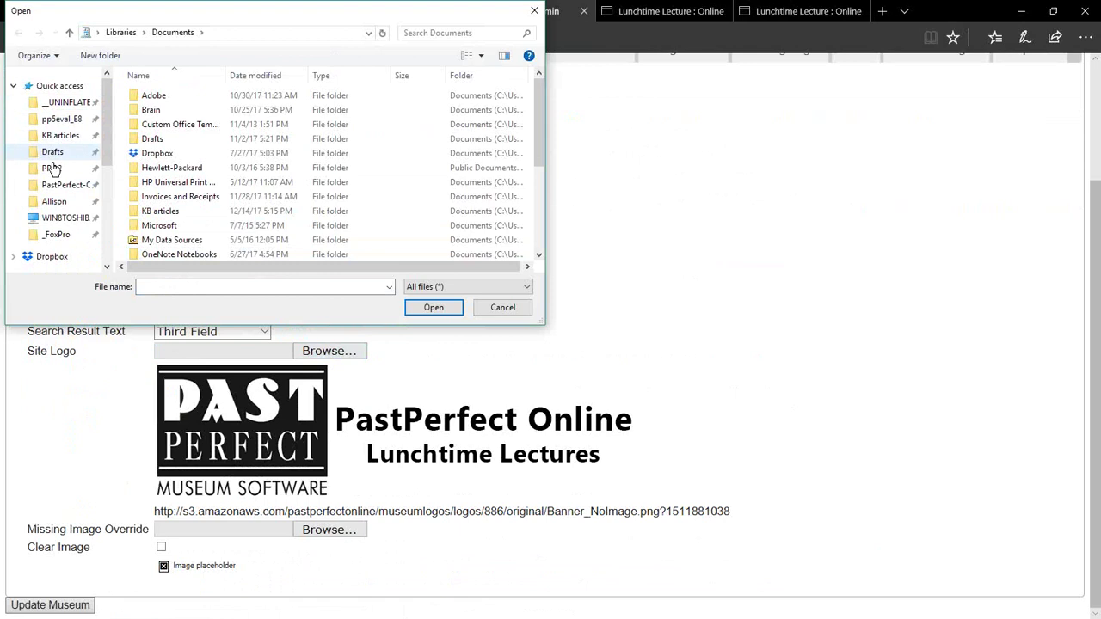
scroll(39, 198, down, 2)
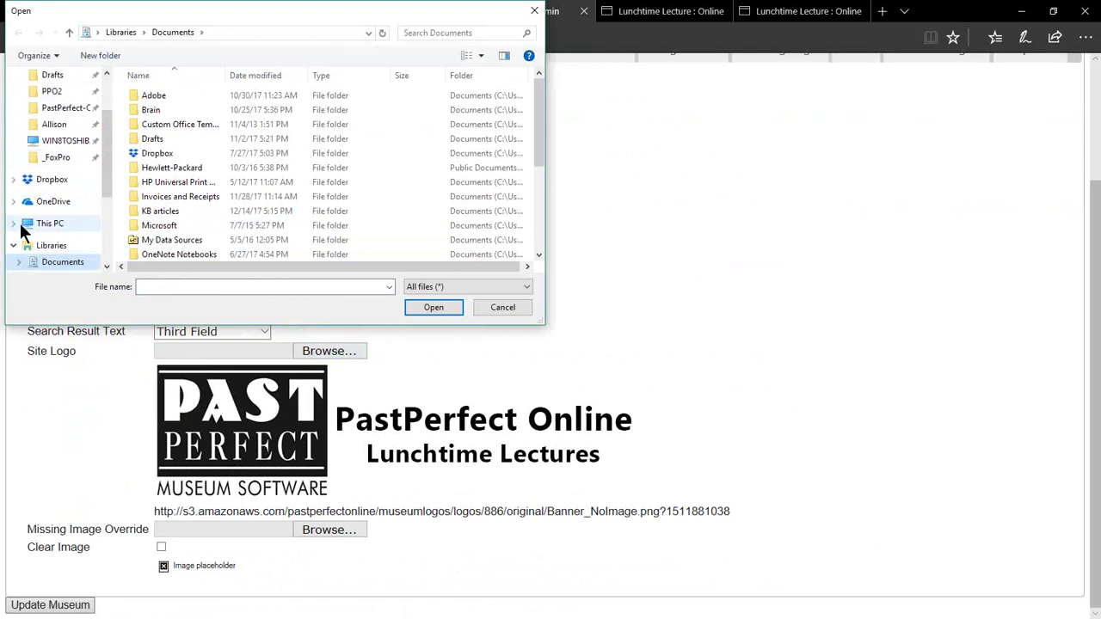
click(15, 225)
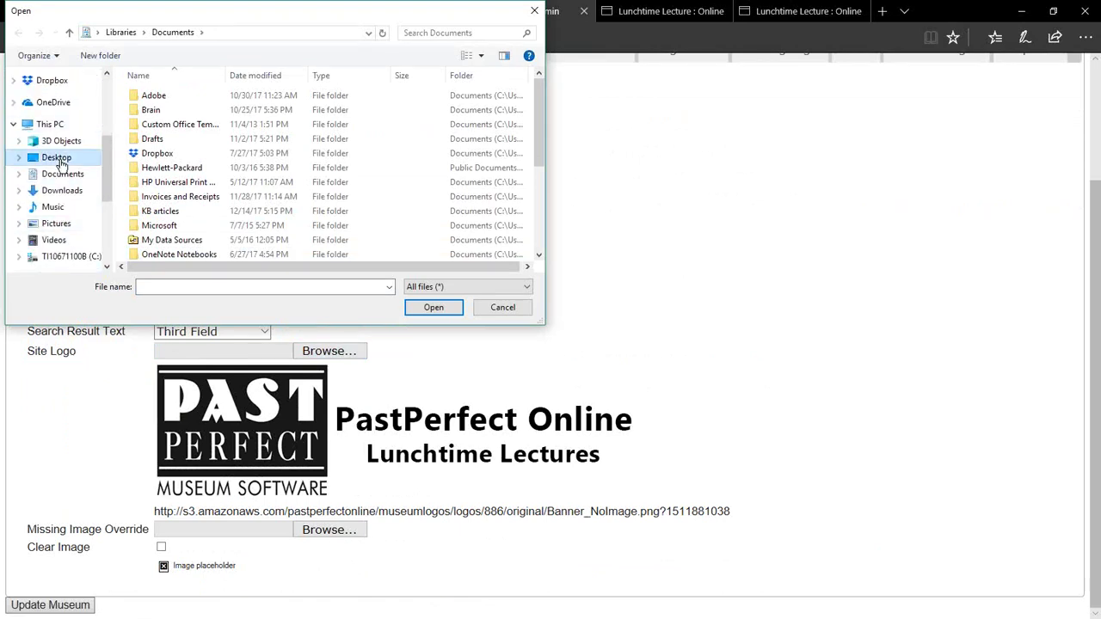
click(57, 158)
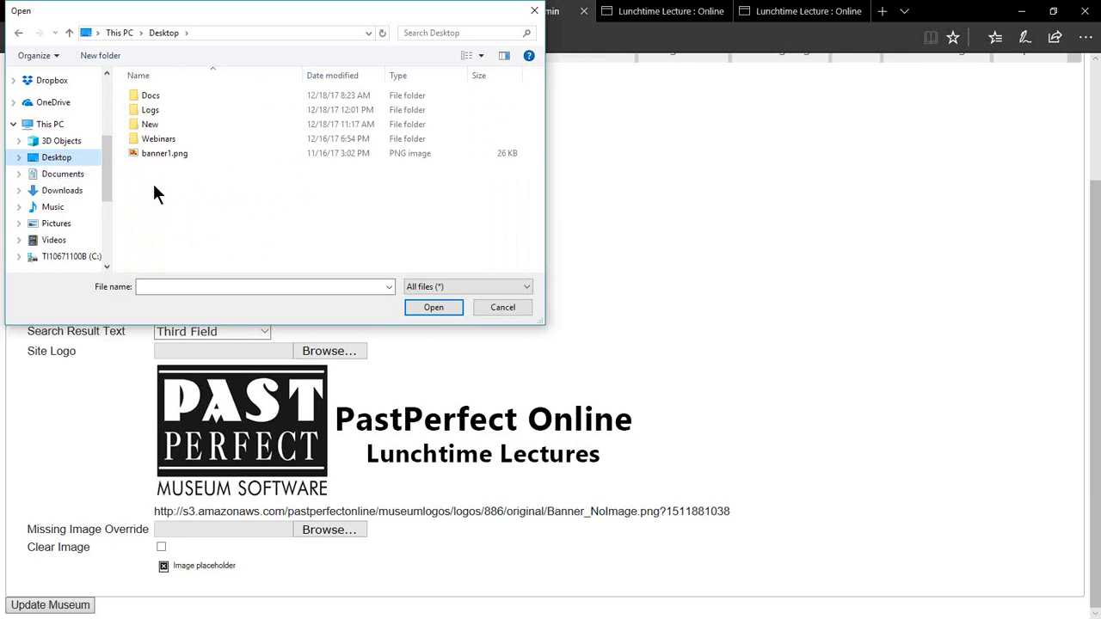
click(160, 158)
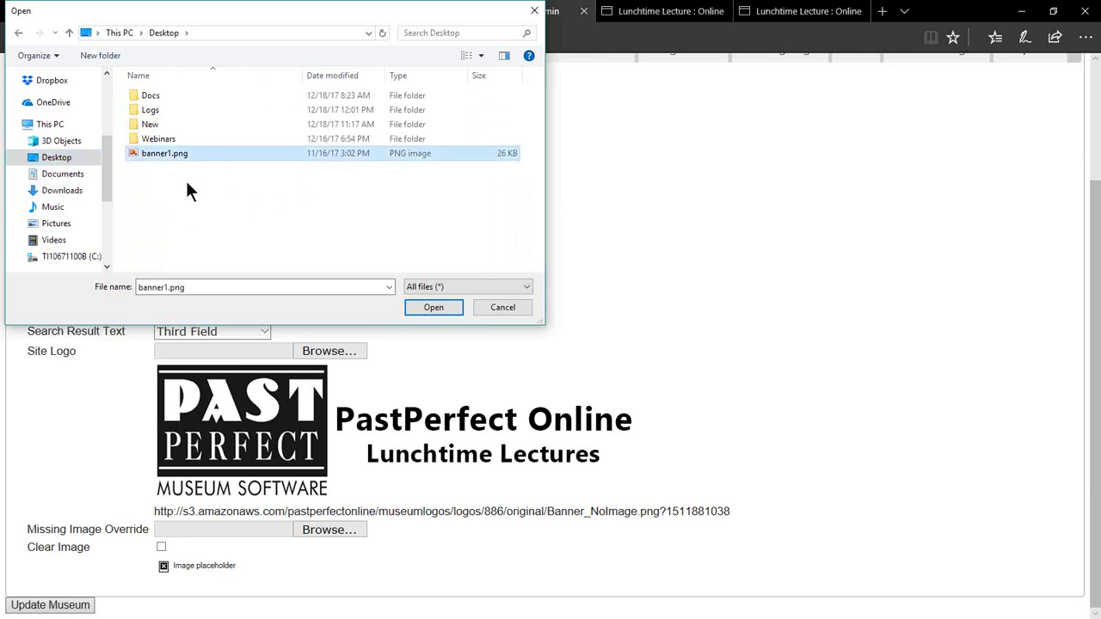
click(436, 307)
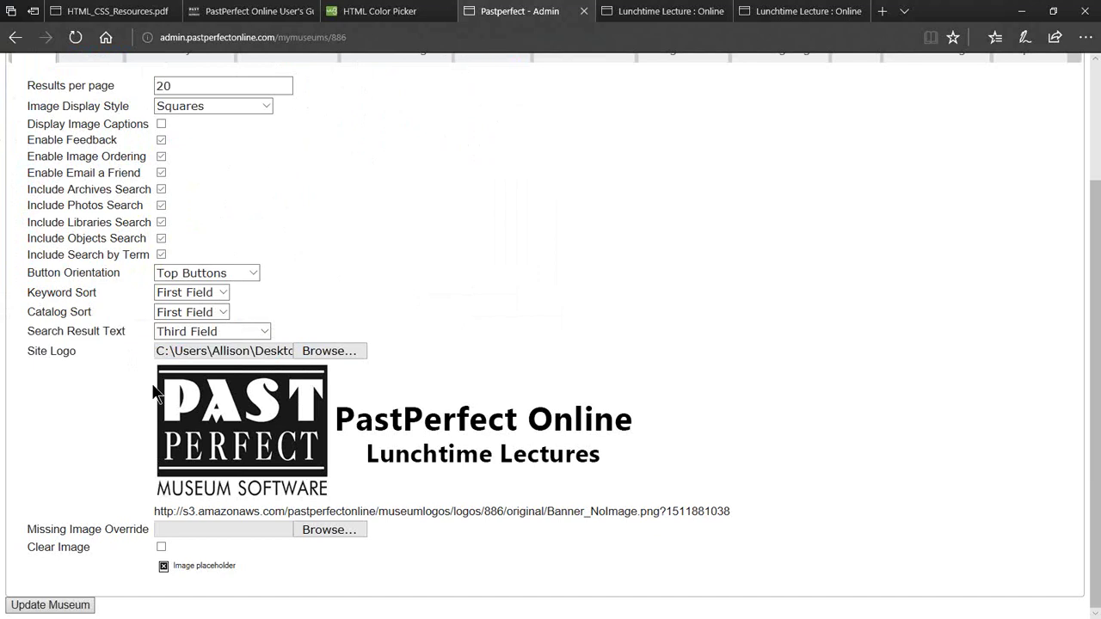
click(80, 609)
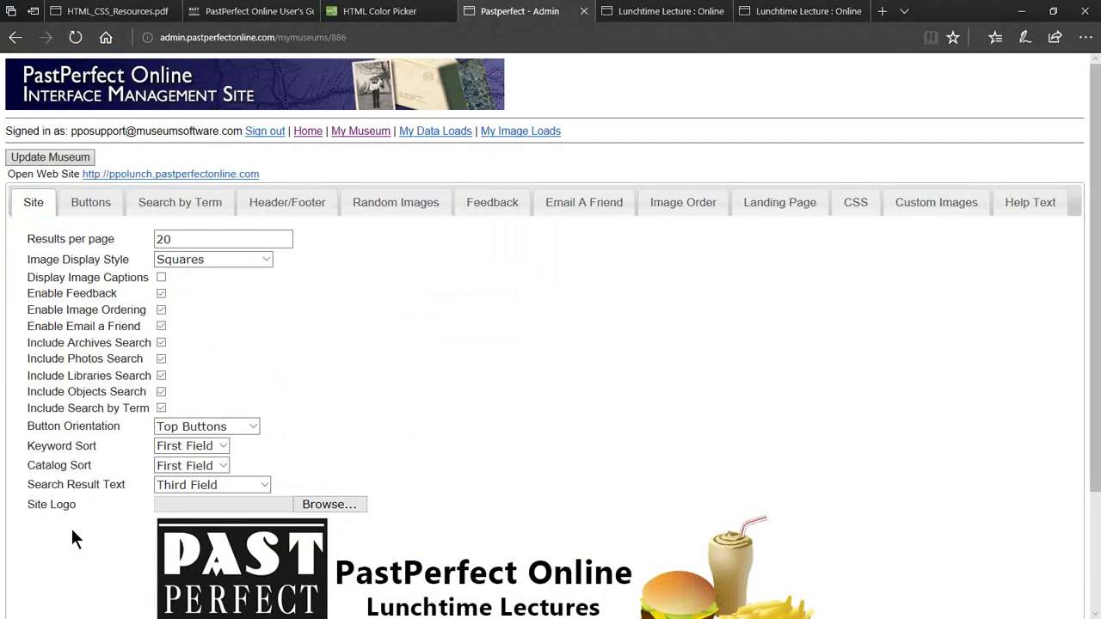
- Copy the full web address of the new banner1.png logo shown beneath the Site Logo image
scroll(66, 485, down, 2)
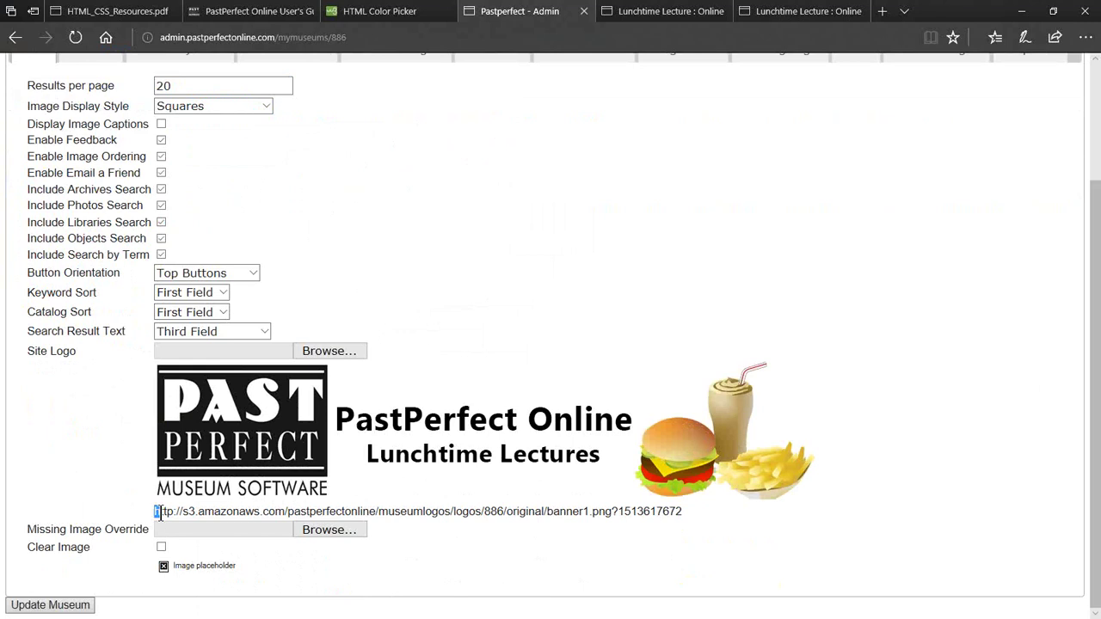
drag(153, 511, 658, 511)
click(668, 503)
triple_click(668, 503)
key(ctrl+c)
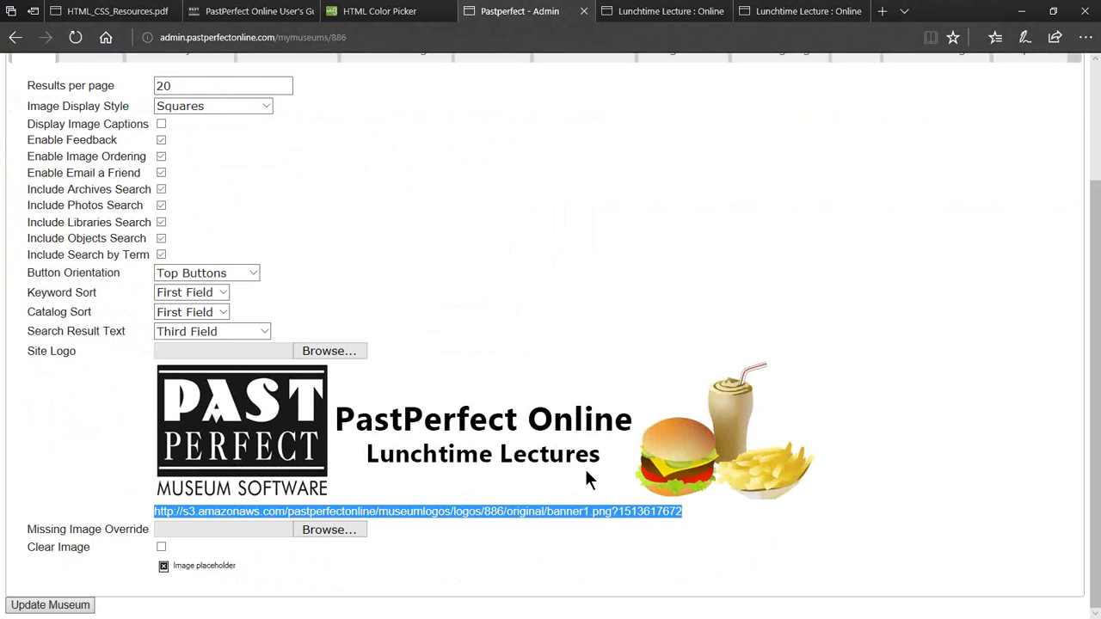
- Replace the img src address in the Header Text with the copied banner1.png address, update the museum and check the public website
scroll(525, 365, up, 1)
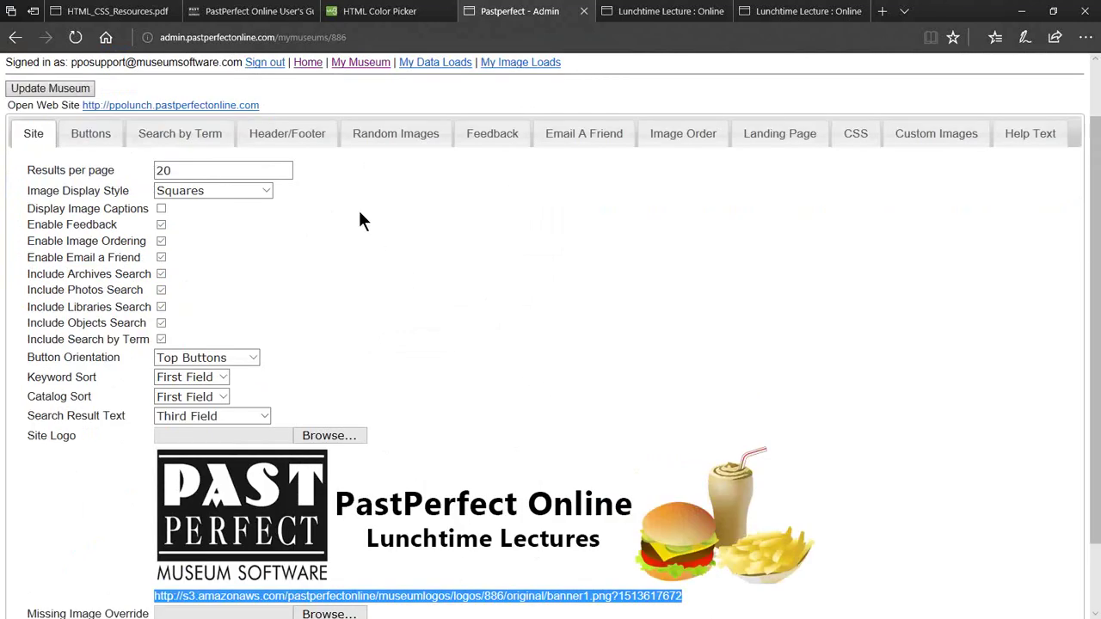
click(336, 155)
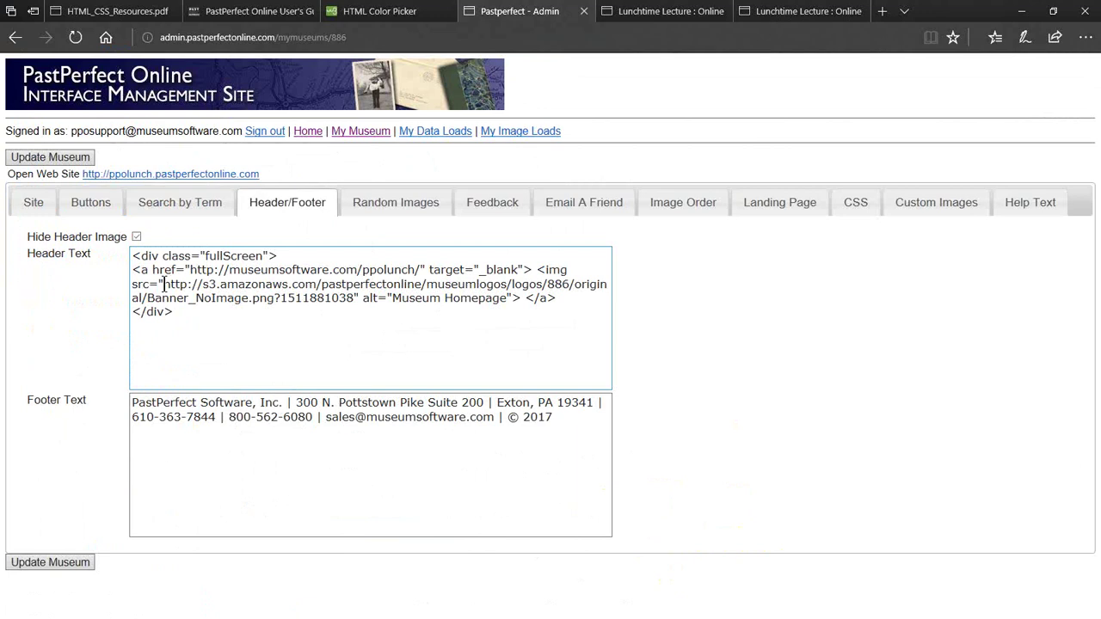
drag(163, 284, 352, 298)
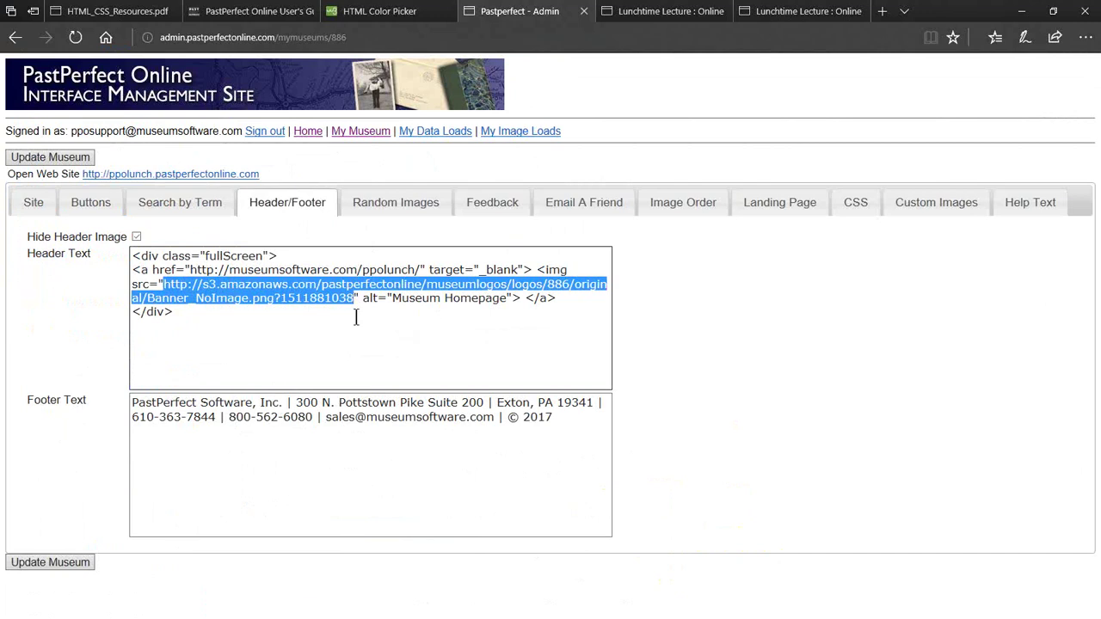
key(Delete)
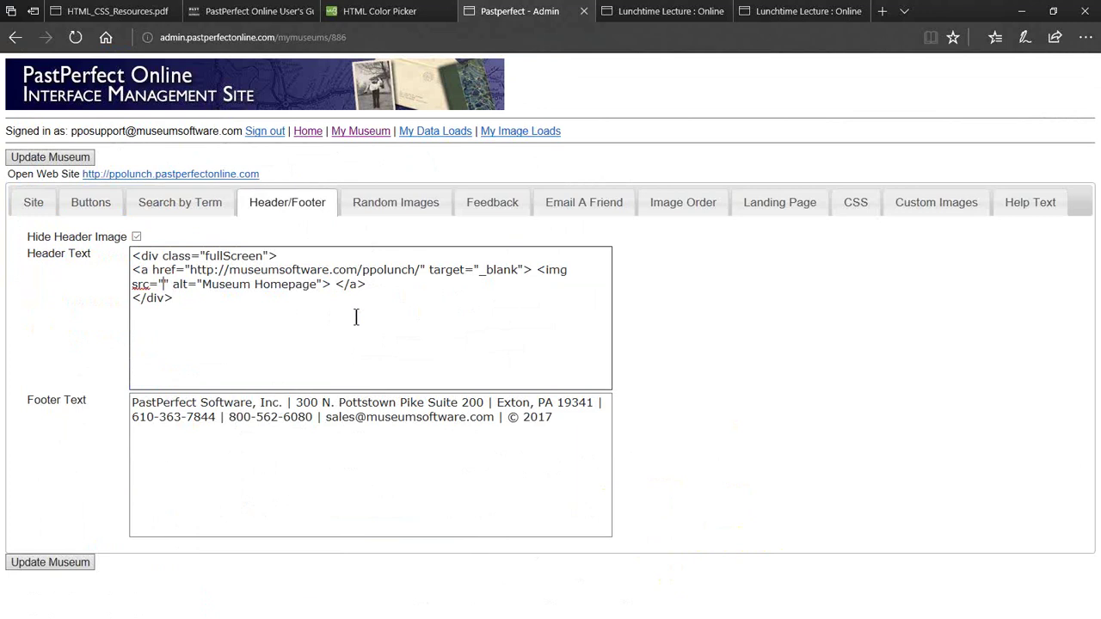
key(ctrl+v)
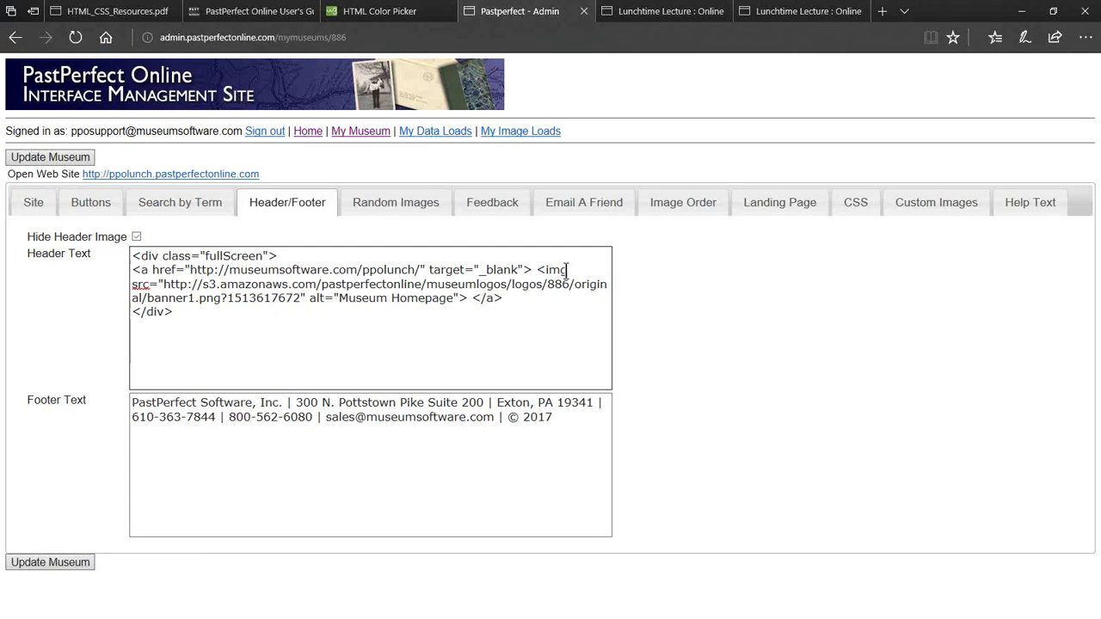
drag(570, 272, 538, 274)
click(557, 356)
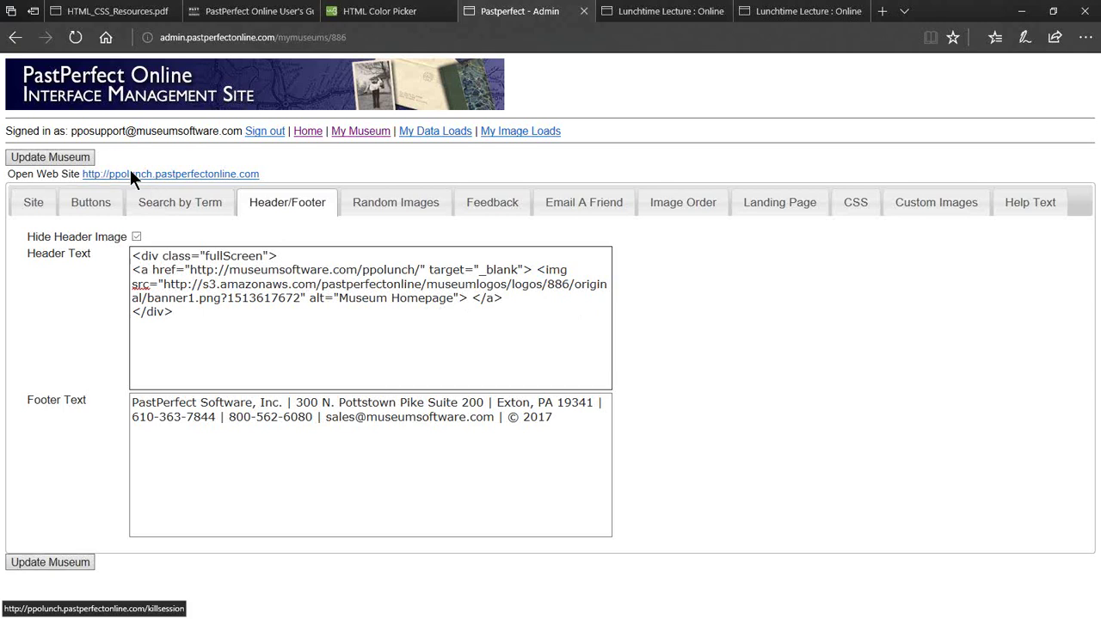
click(91, 156)
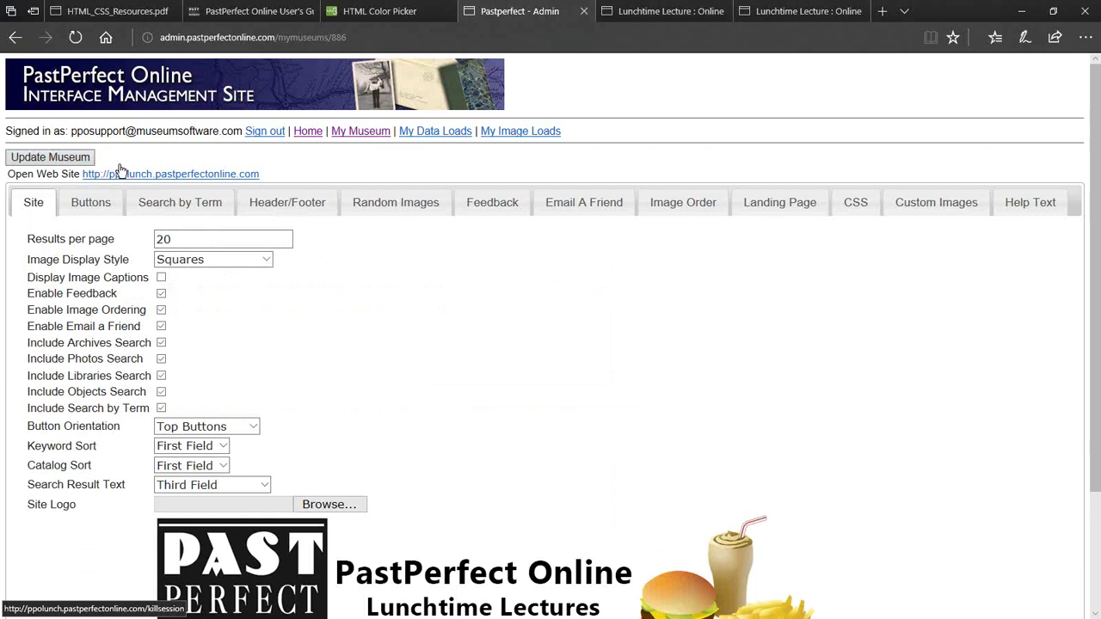
click(120, 172)
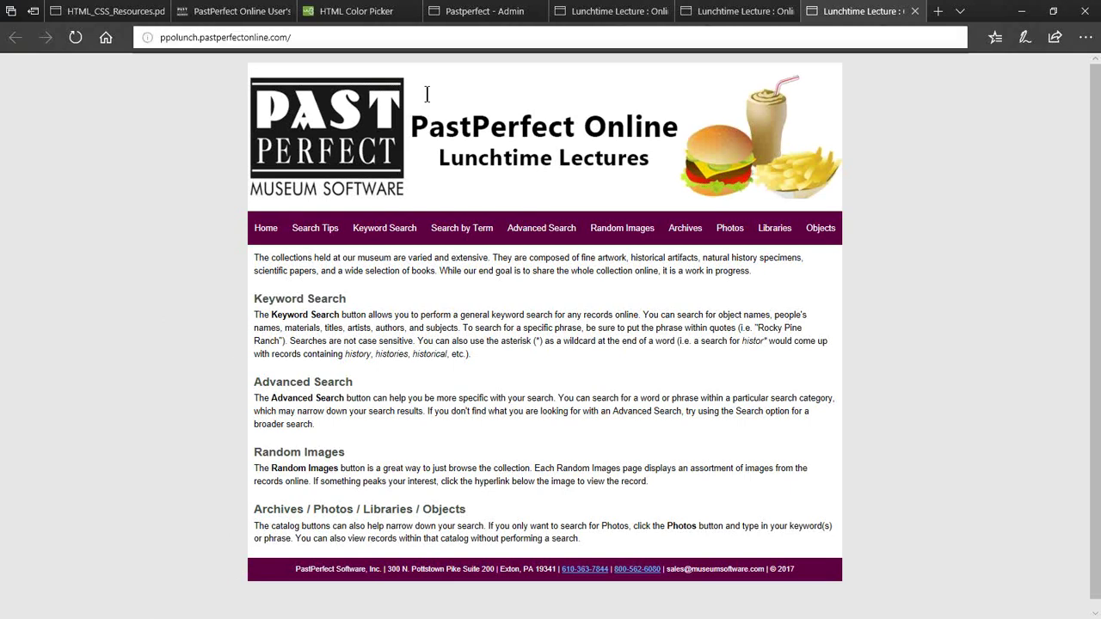
- Add <br><br> and "Closed December 25 and January 1 for the holidays." to the end of the Footer Text and set the copyright year to 2018
click(472, 12)
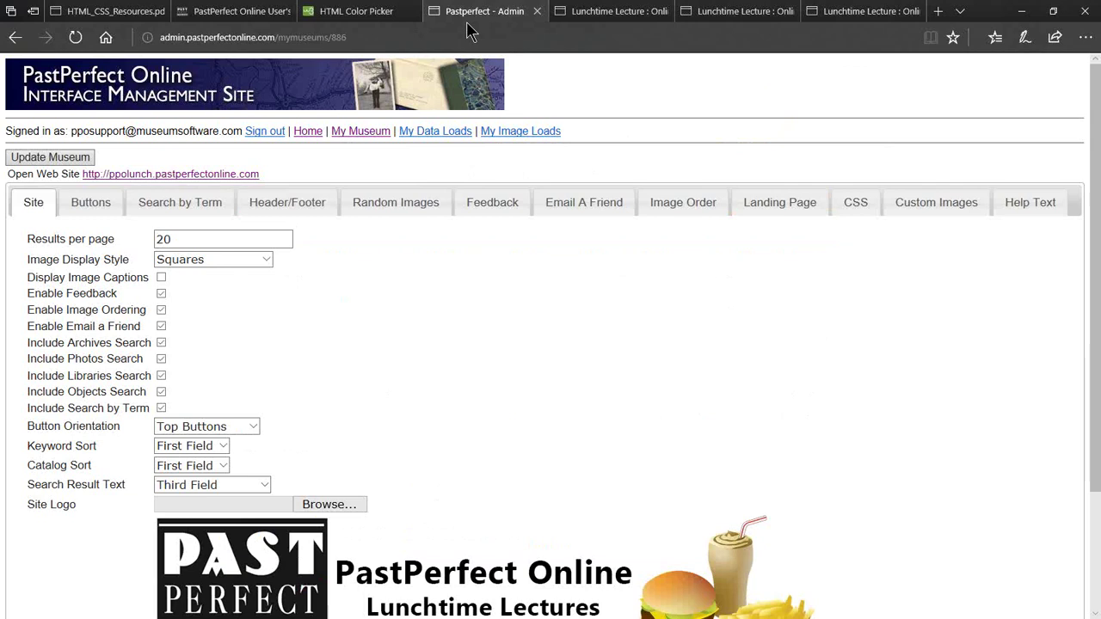
click(320, 211)
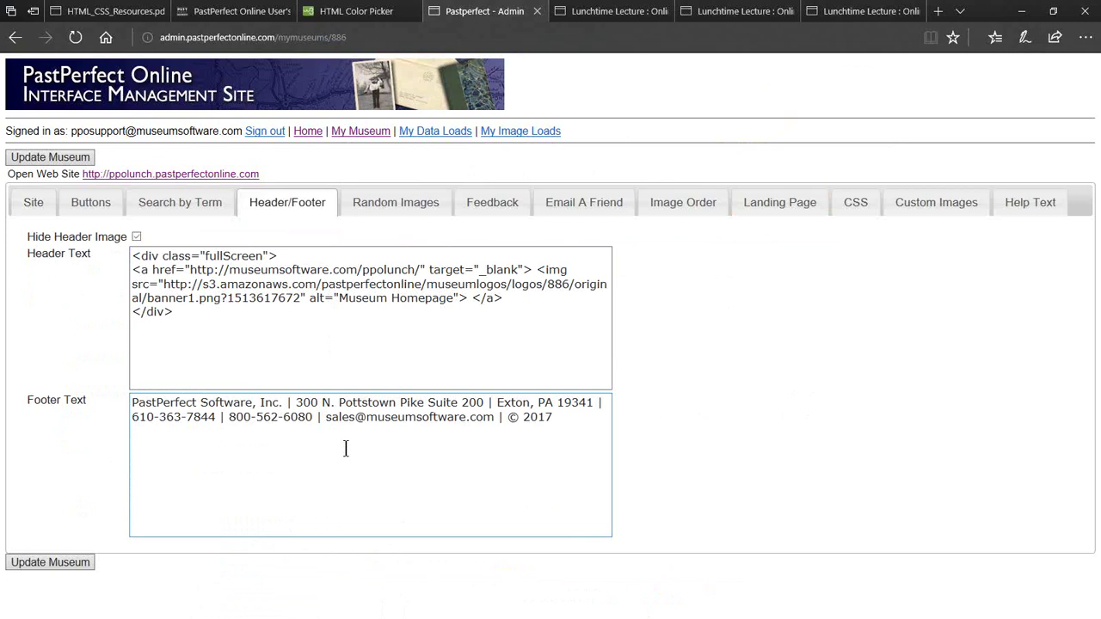
click(567, 417)
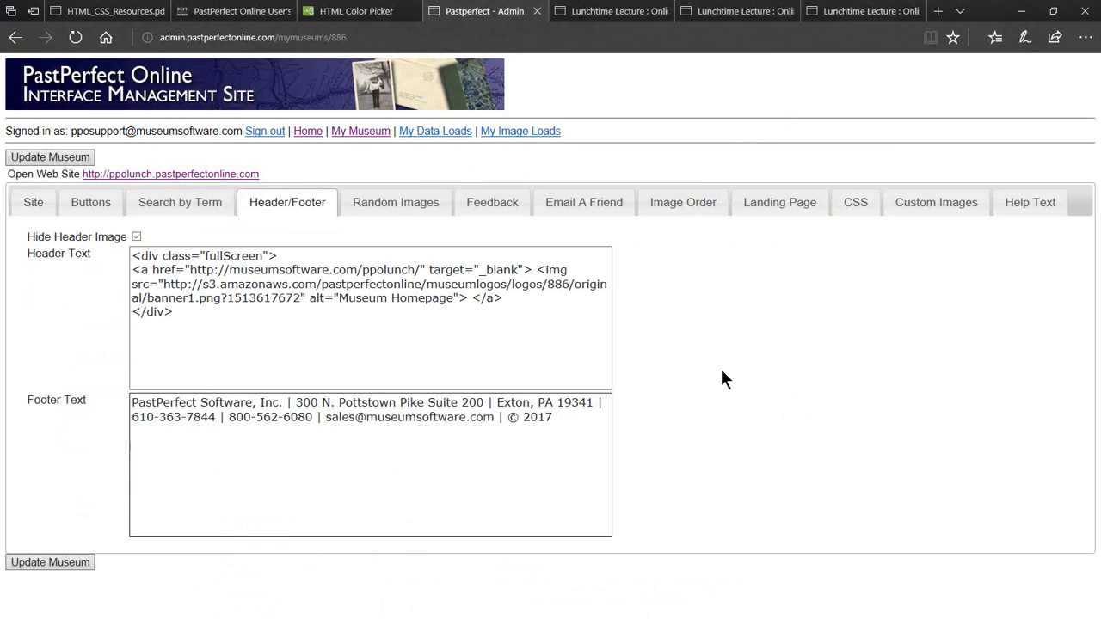
key(Return)
key(Return)
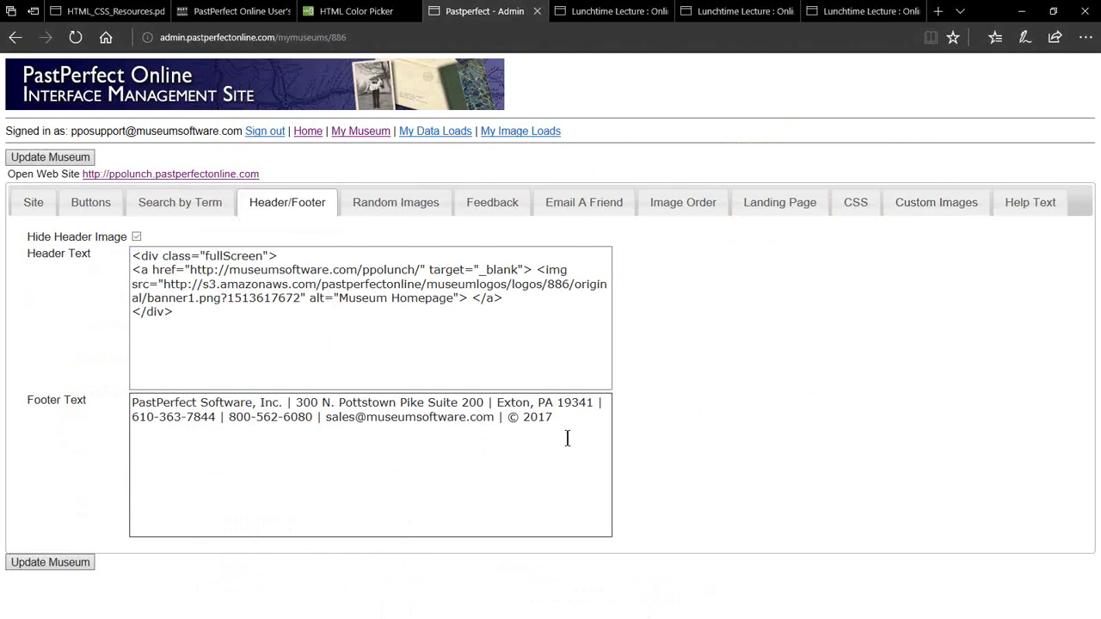
text(<br><br> Closed December 25 and January 1 for the holidays.)
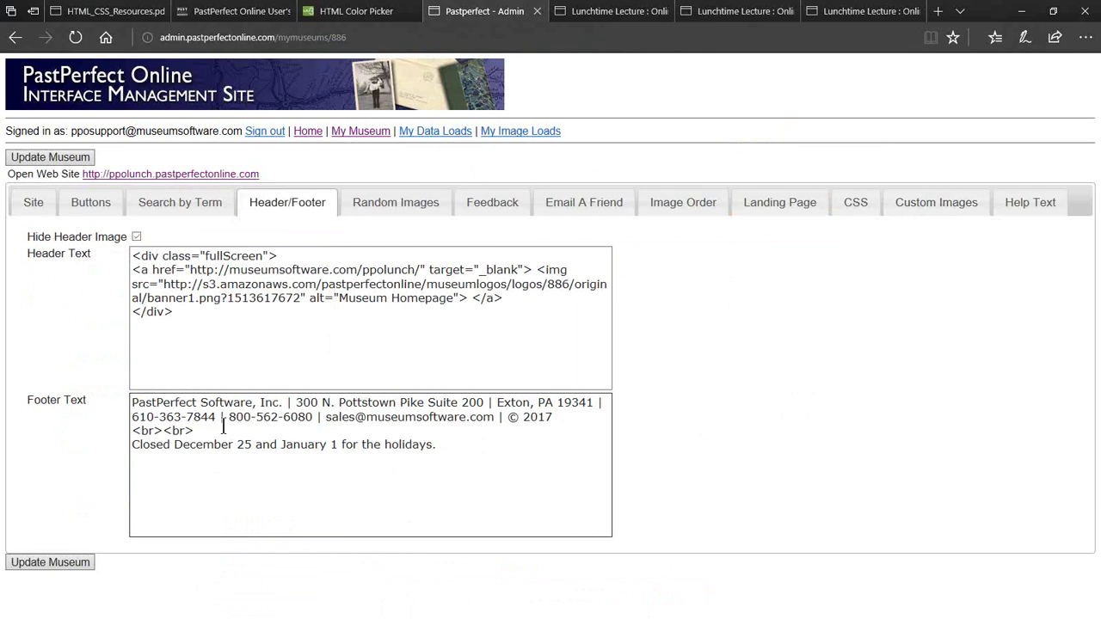
drag(194, 430, 166, 432)
key(BackSpace)
text(8)
- Set the footer rule's font-size in the Custom CSS to 16px, update the museum and check the footer on the public website
click(848, 212)
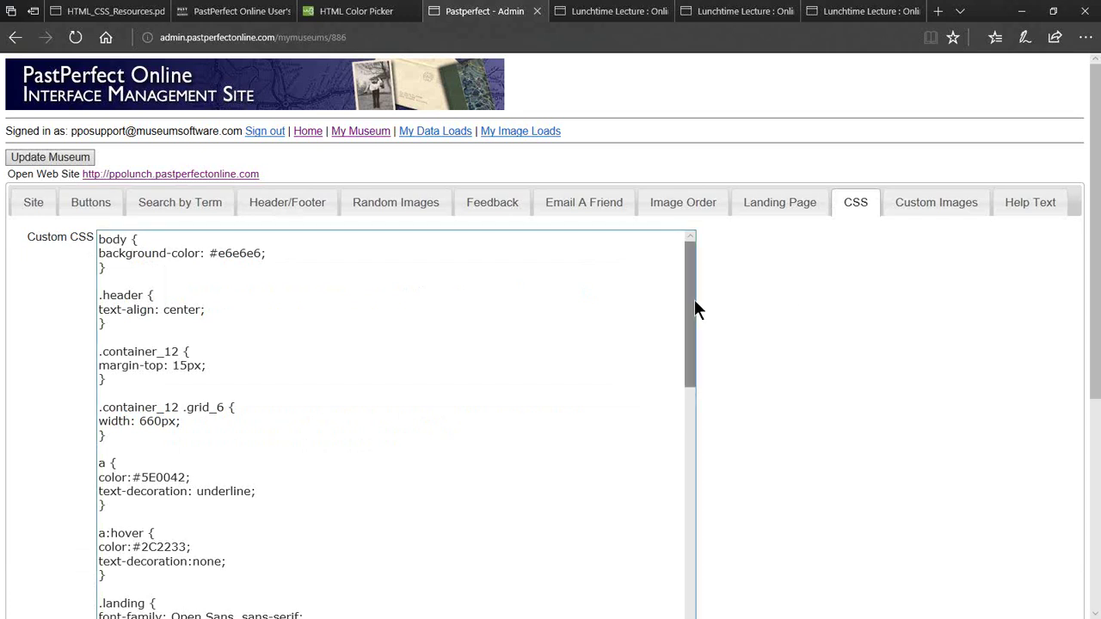
drag(695, 302, 685, 532)
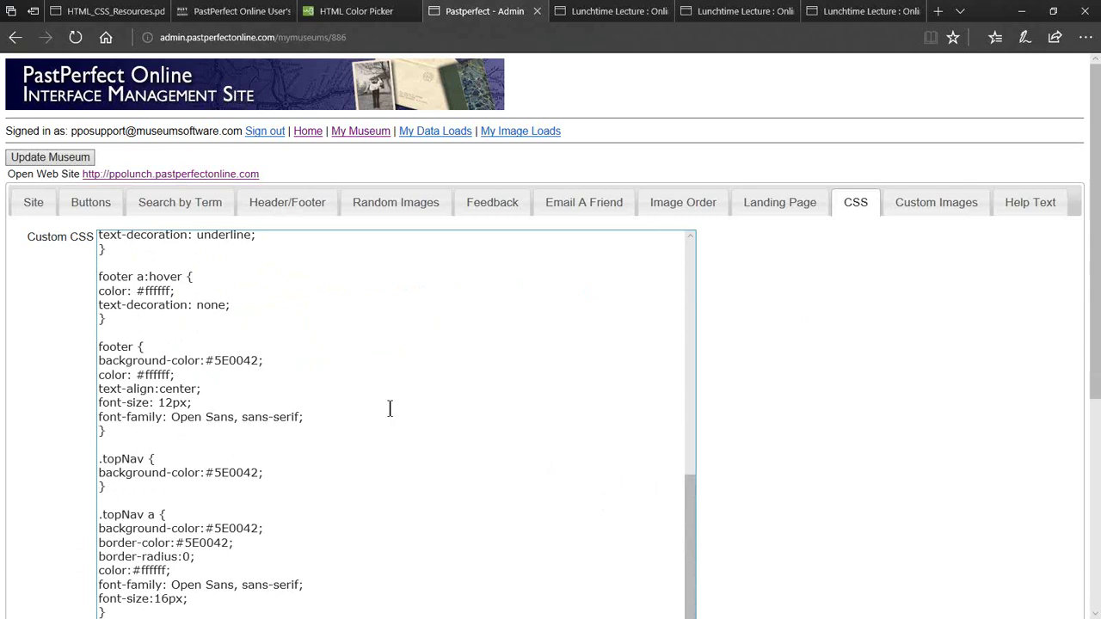
click(191, 404)
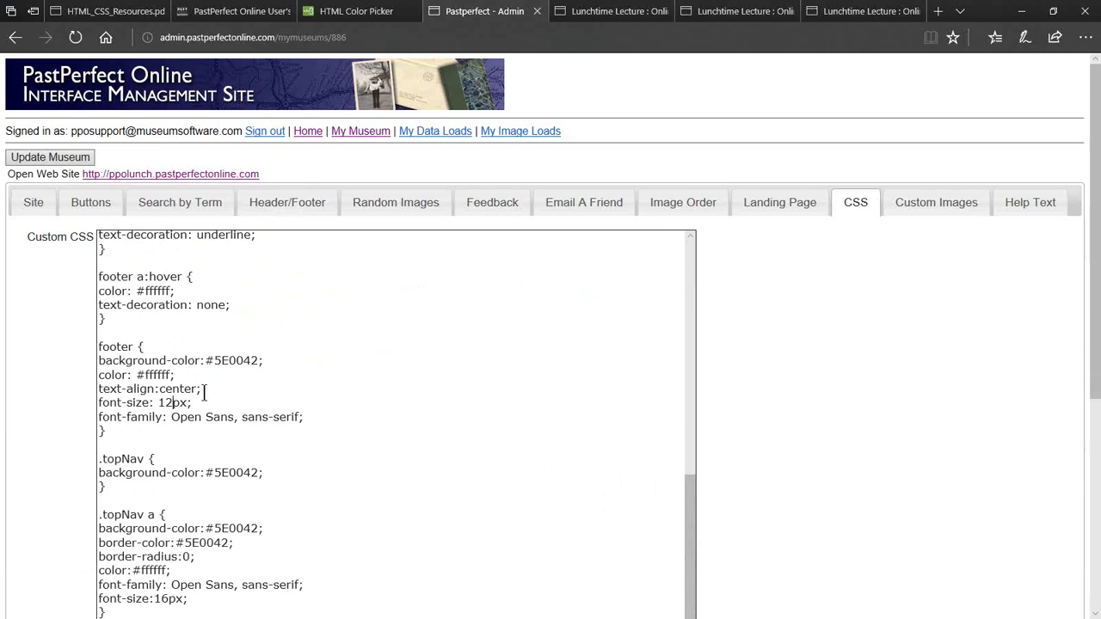
key(BackSpace)
text(6)
click(82, 159)
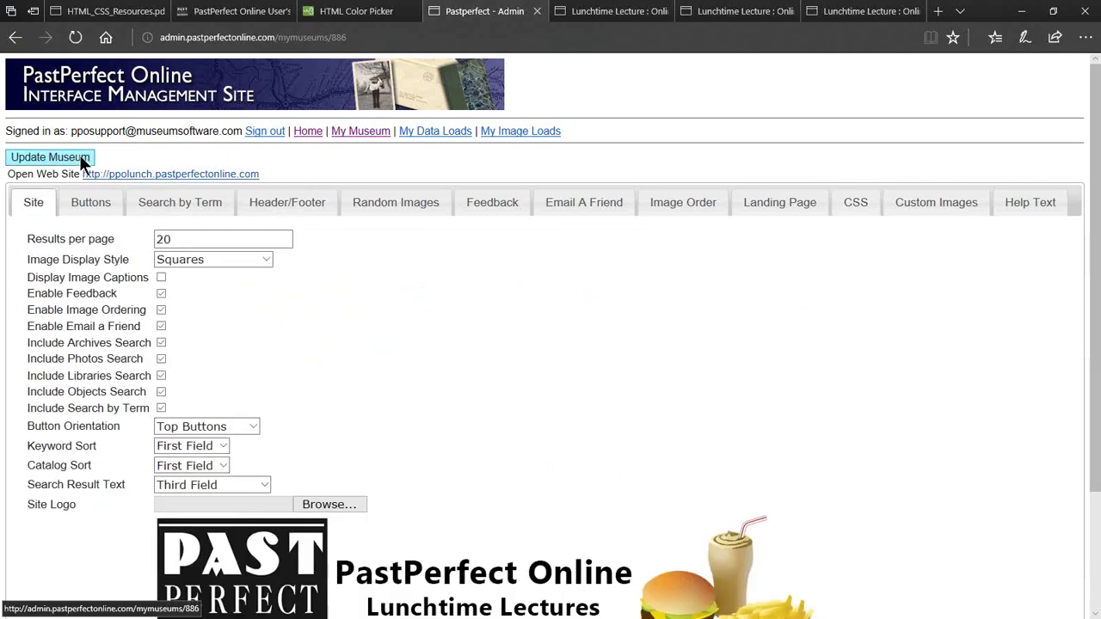
click(101, 176)
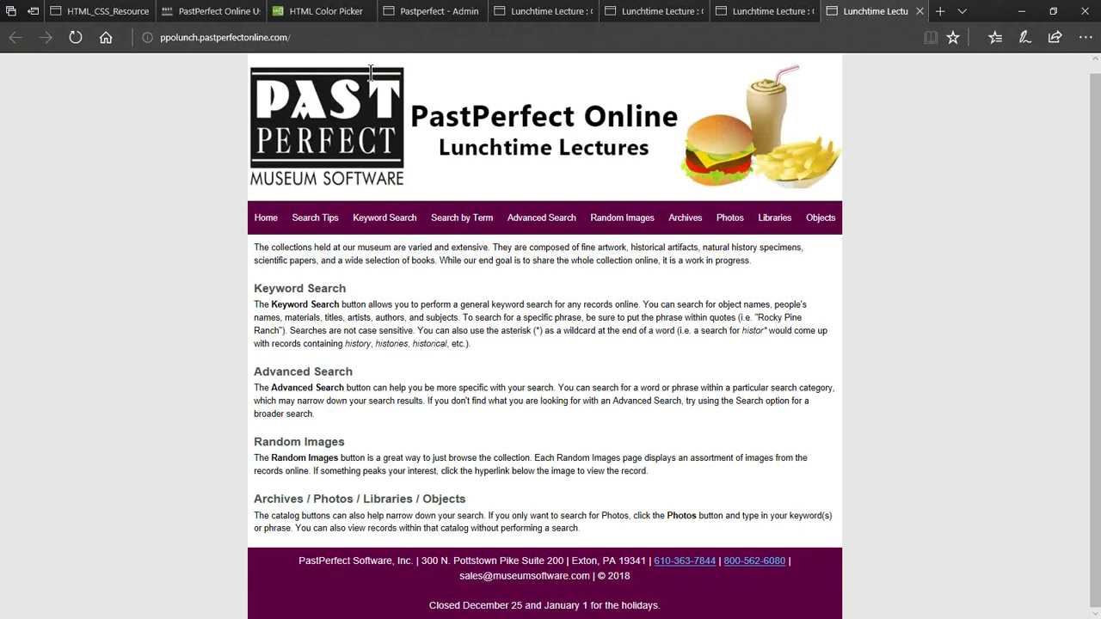
- Add an h4 "Search by Term" heading with a paragraph explaining that search before the closing </div> in the Landing Page HTML, bolding the term
click(411, 14)
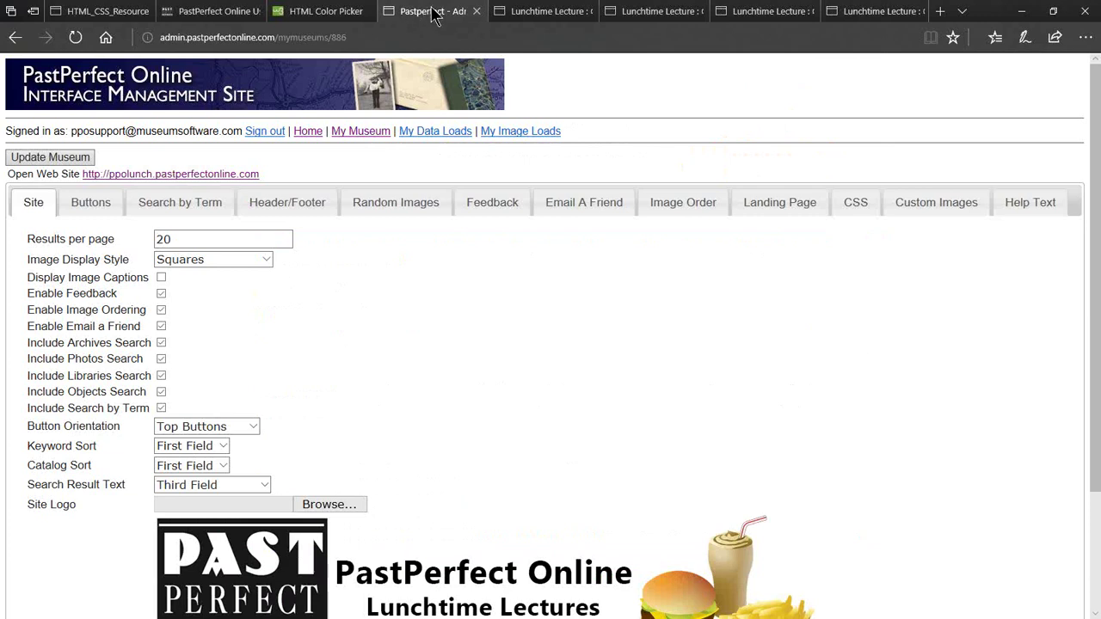
click(778, 209)
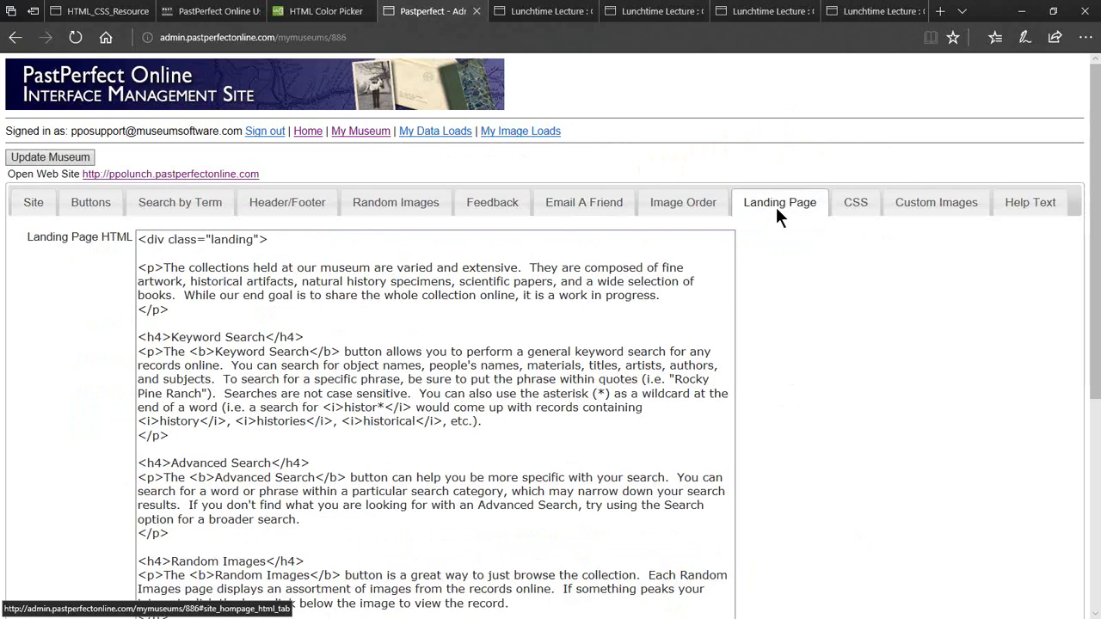
scroll(808, 280, down, 3)
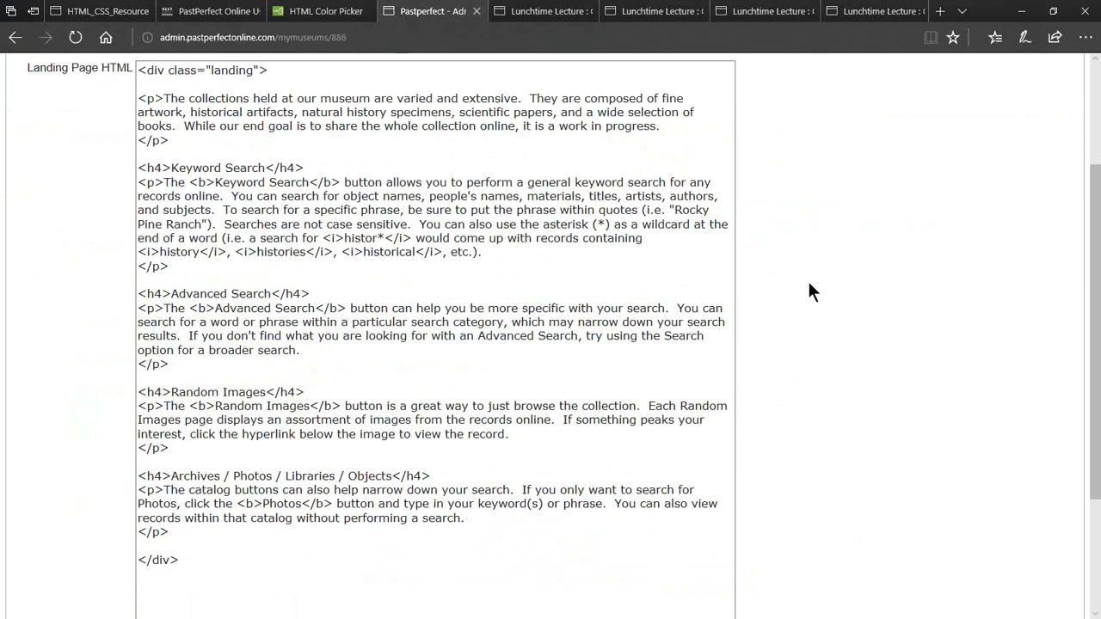
scroll(808, 280, down, 1)
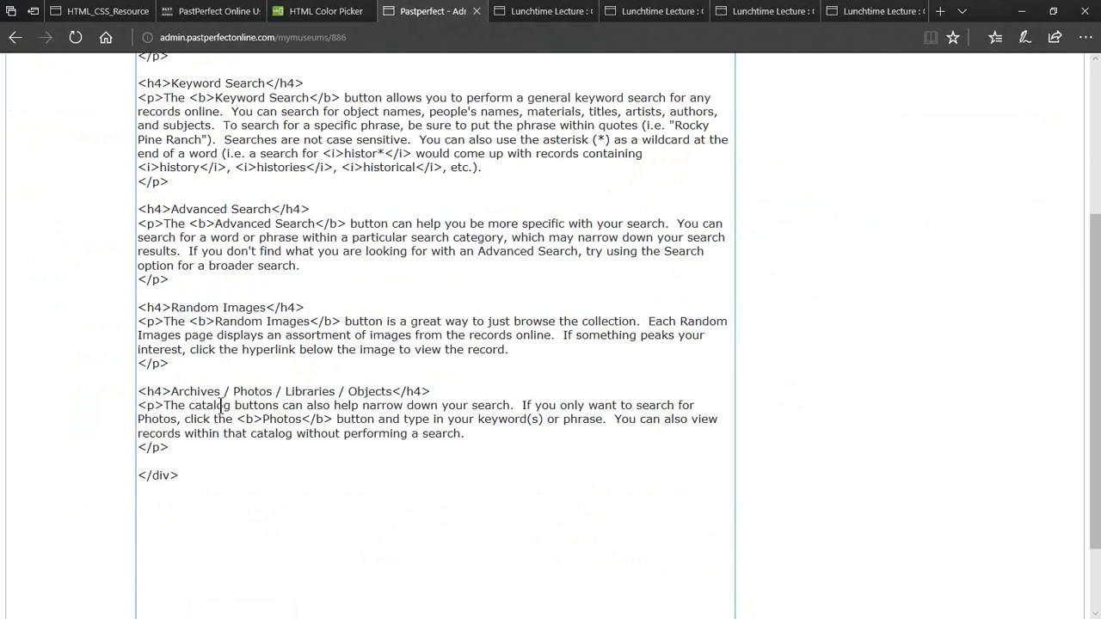
click(142, 462)
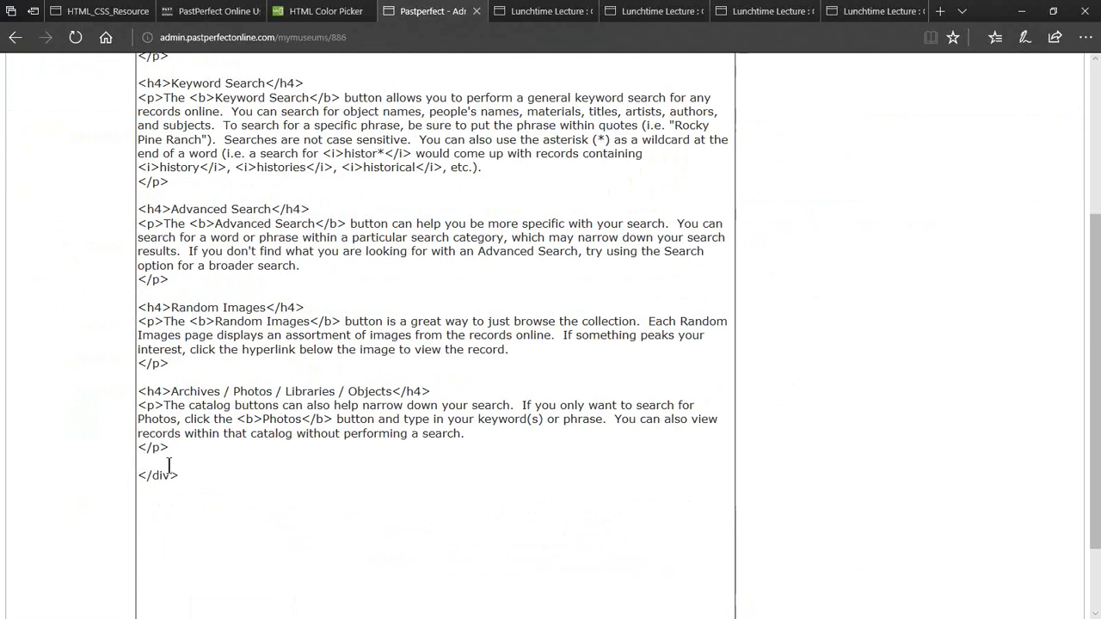
key(Return)
key(Return)
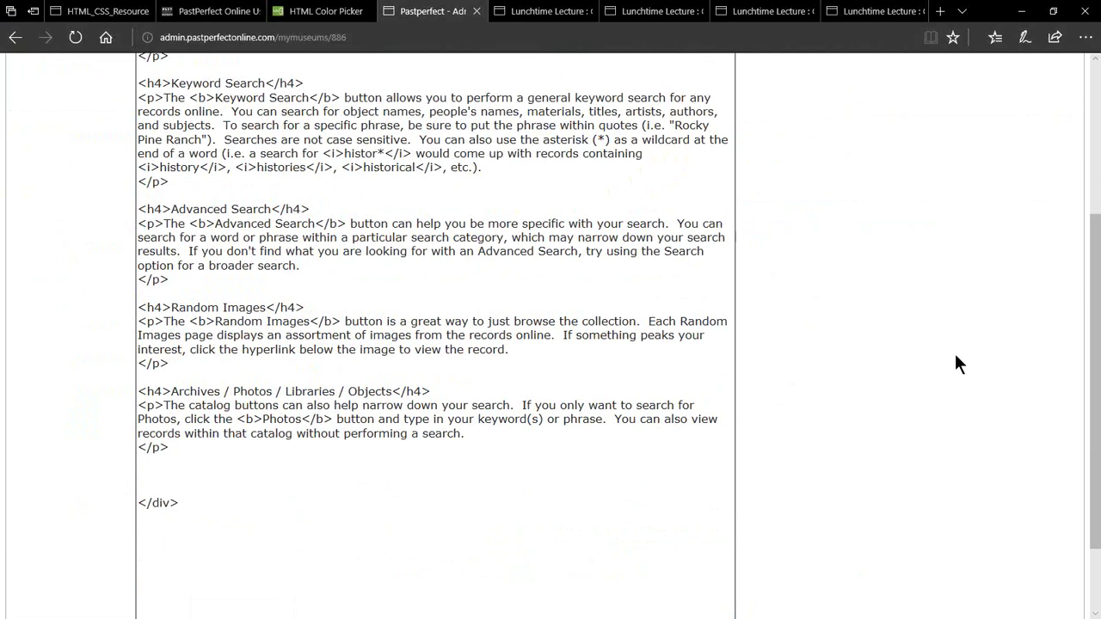
click(259, 467)
text(<h4>Search by Term</h4> <p>Visitors to your site who select <b>Search by Term</b> will have a quick way to search through your catalog records without having to know exactly what terms are in your collection. Each category in Search by Term can be expanded to display an alphabetical listing of associated items. Search by Term may be especially helpful for visitors doing genealogical research.</p>)
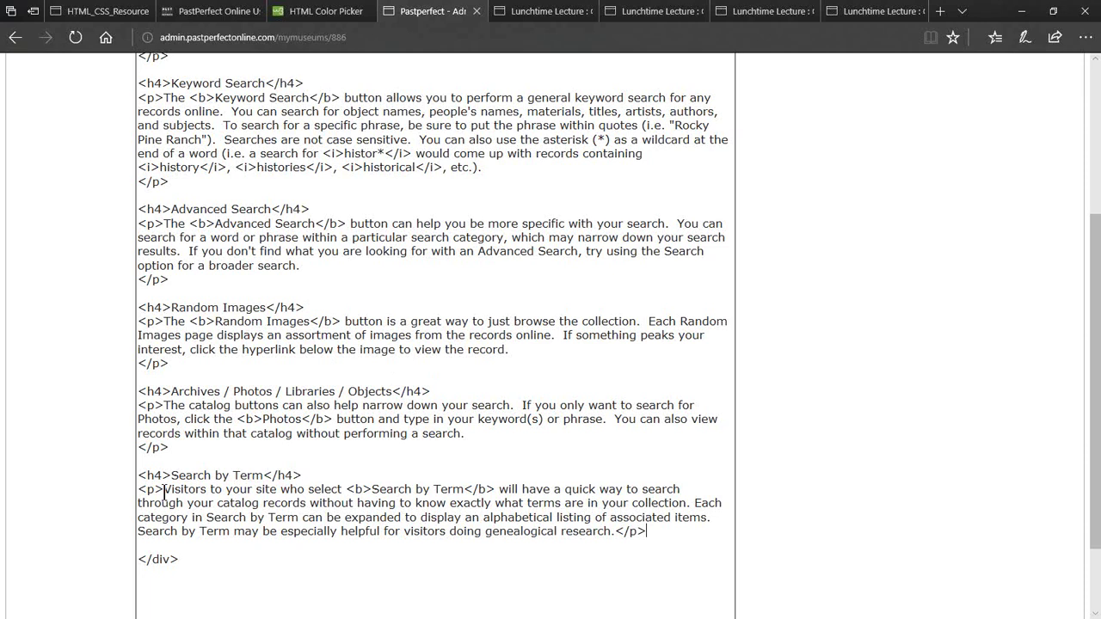
drag(137, 491, 163, 488)
drag(346, 489, 370, 490)
click(372, 488)
- Update the museum and check the Search by Term section of the landing page on the public website
scroll(48, 293, up, 1)
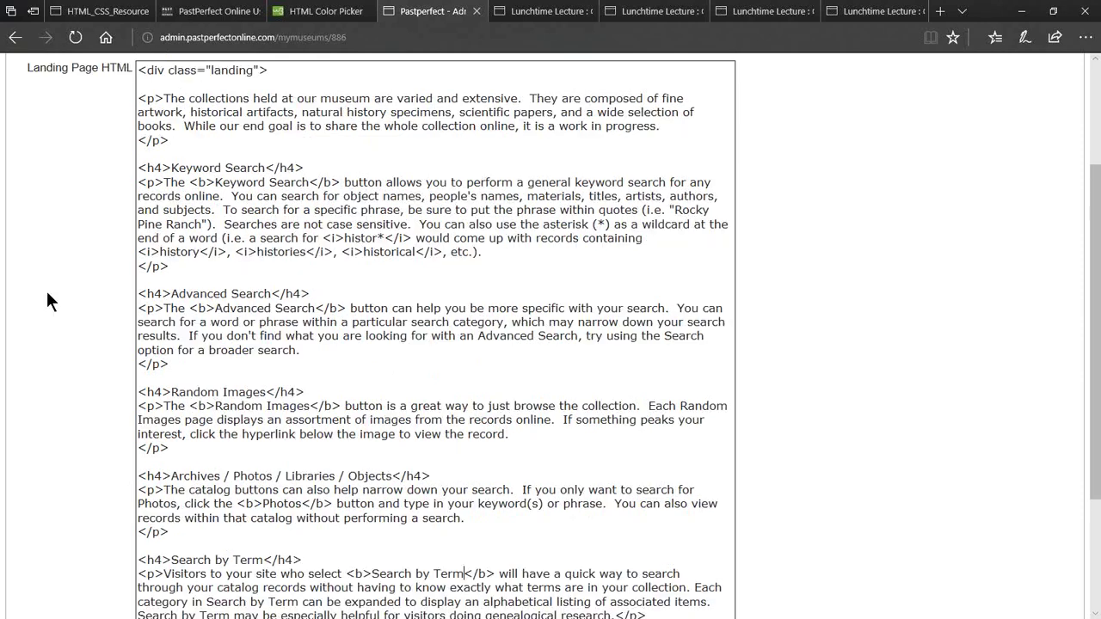
scroll(47, 291, up, 2)
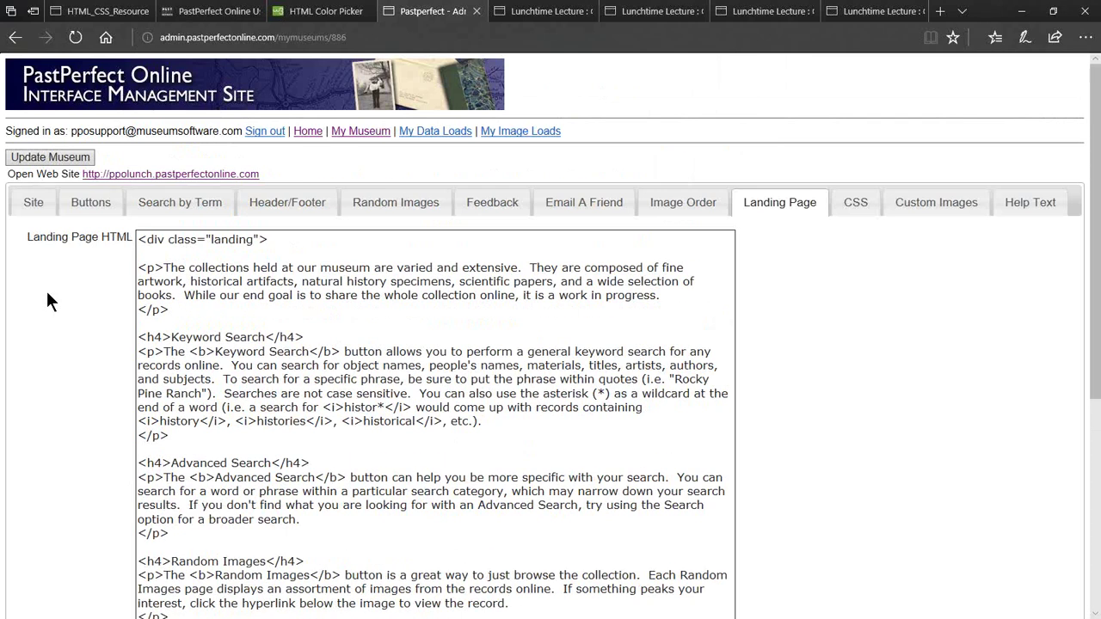
click(36, 160)
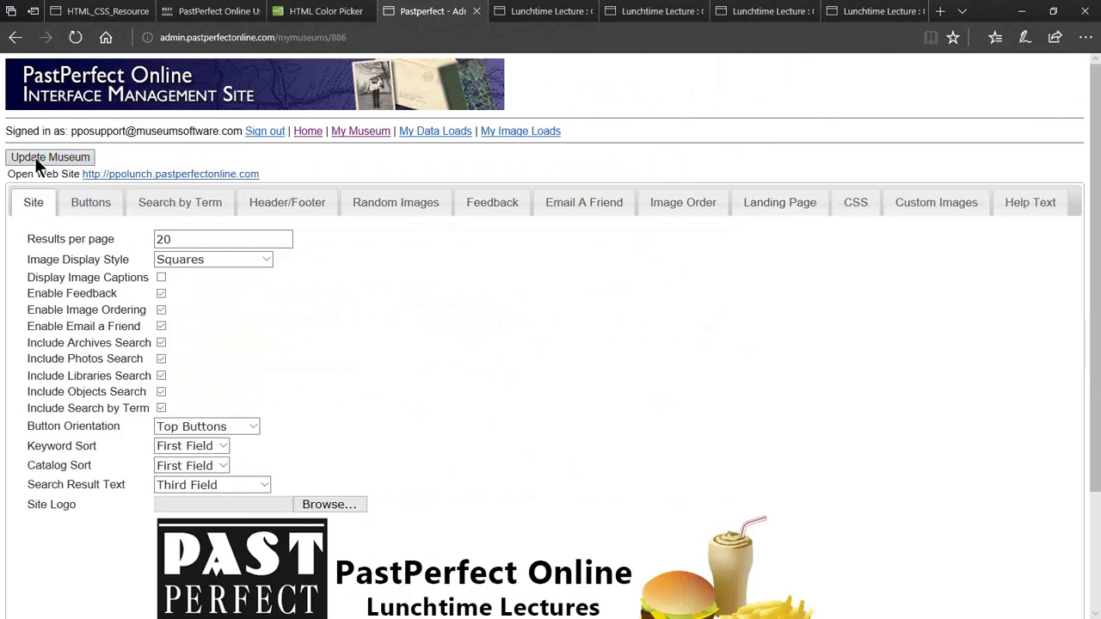
click(193, 177)
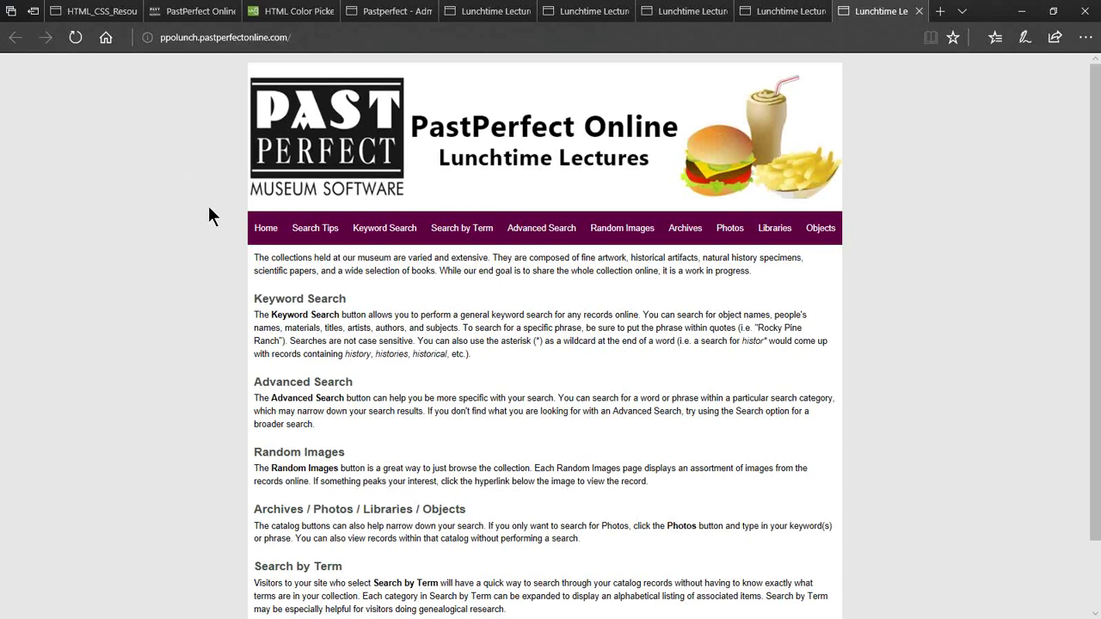
scroll(209, 207, down, 2)
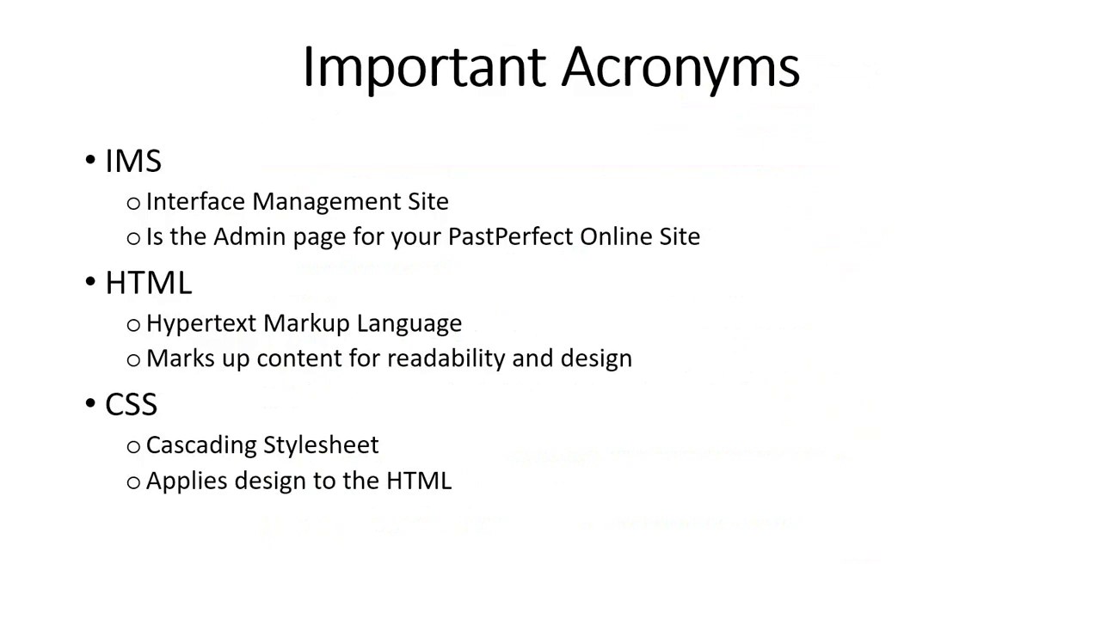
key(Right)
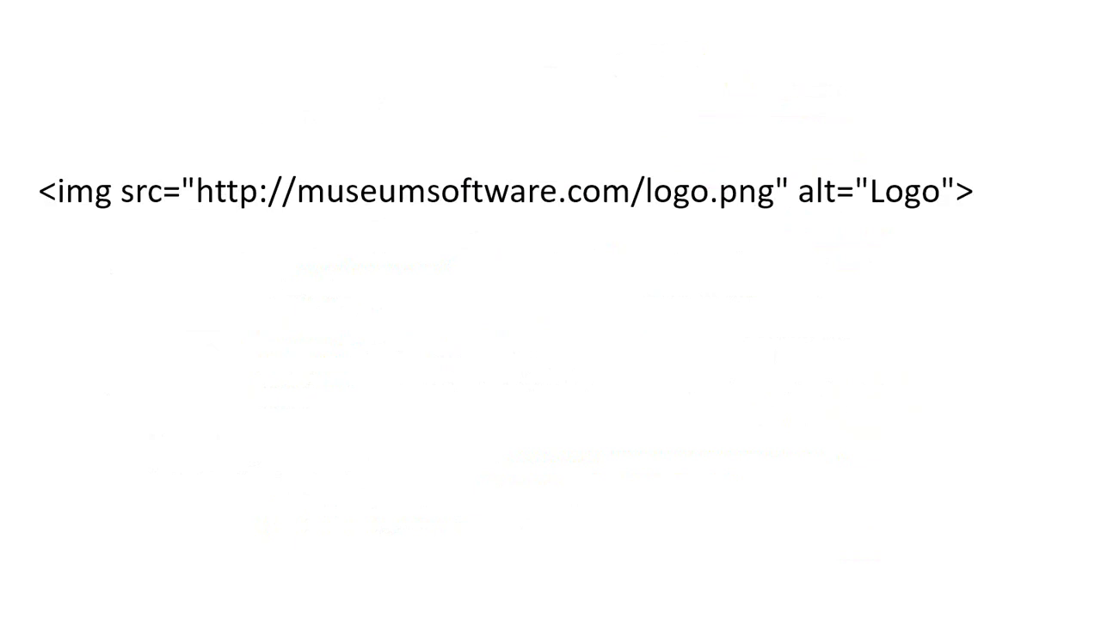
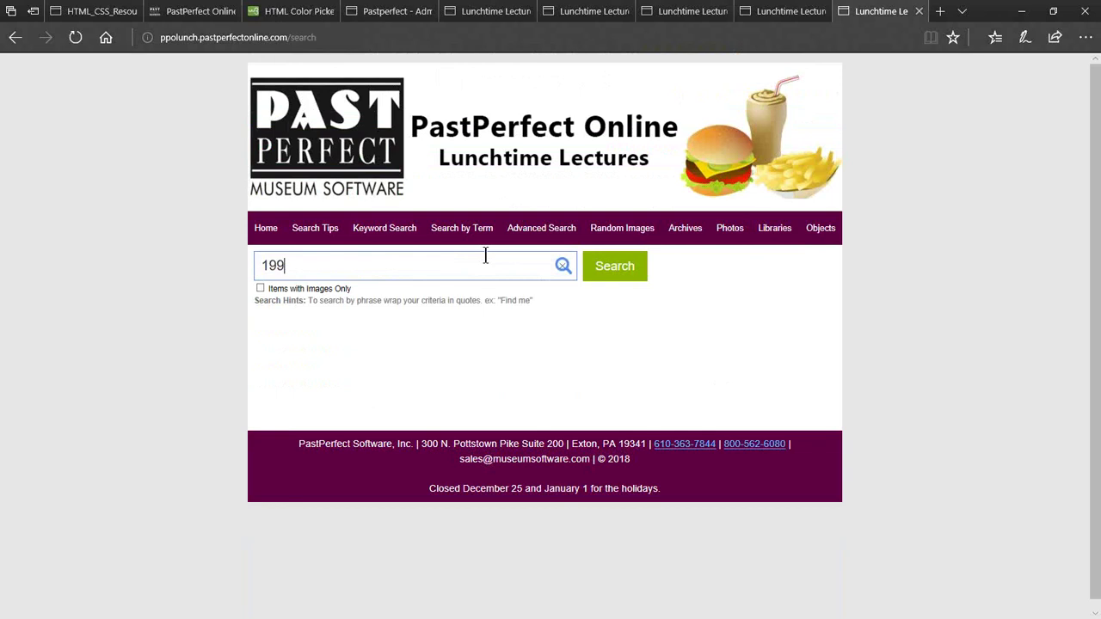
- Run a keyword search on the public website for catalog number 1999.1.10
text(91.10)
key(BackSpace)
text(.10)
click(299, 265)
key(BackSpace)
key(BackSpace)
text(.)
click(590, 284)
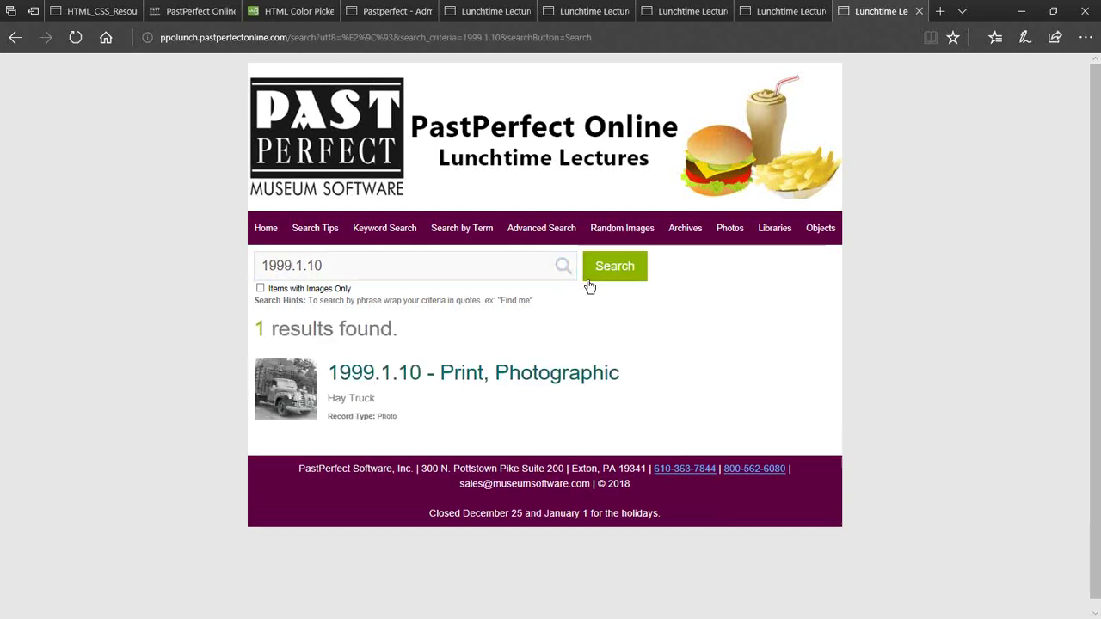
- Open the 1999.1.10 Hay Truck photo record and copy the link of its image
click(571, 362)
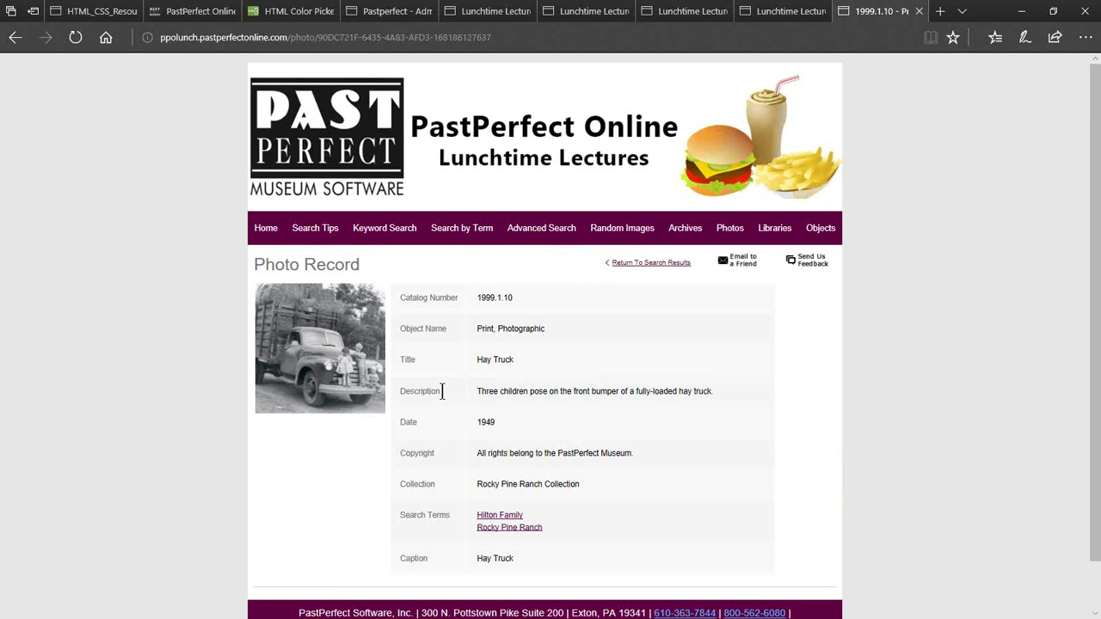
right_click(327, 341)
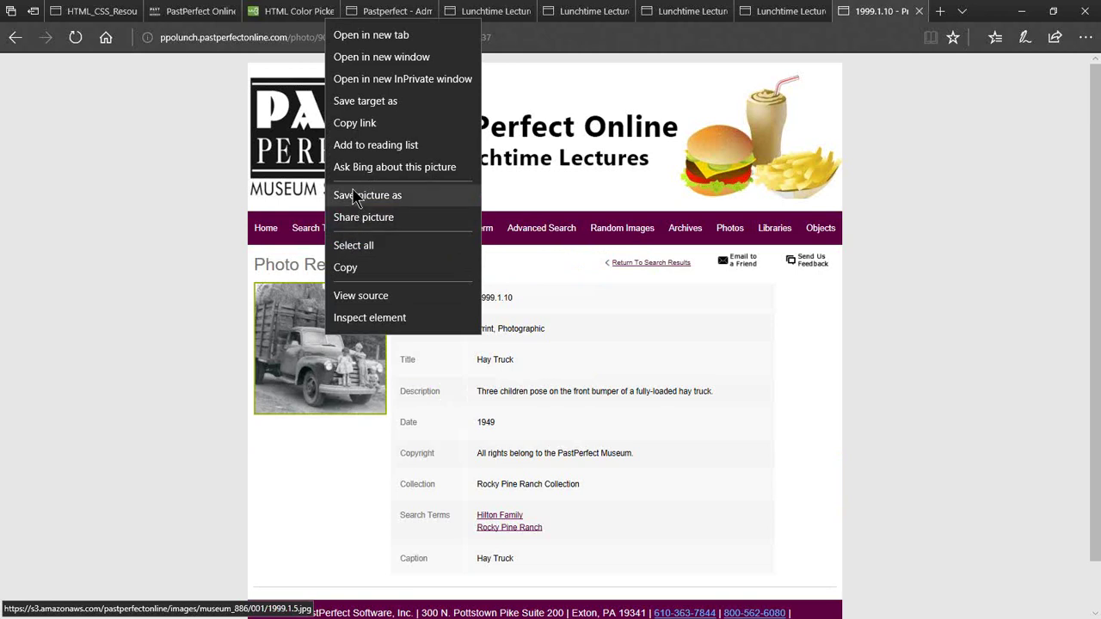
click(357, 129)
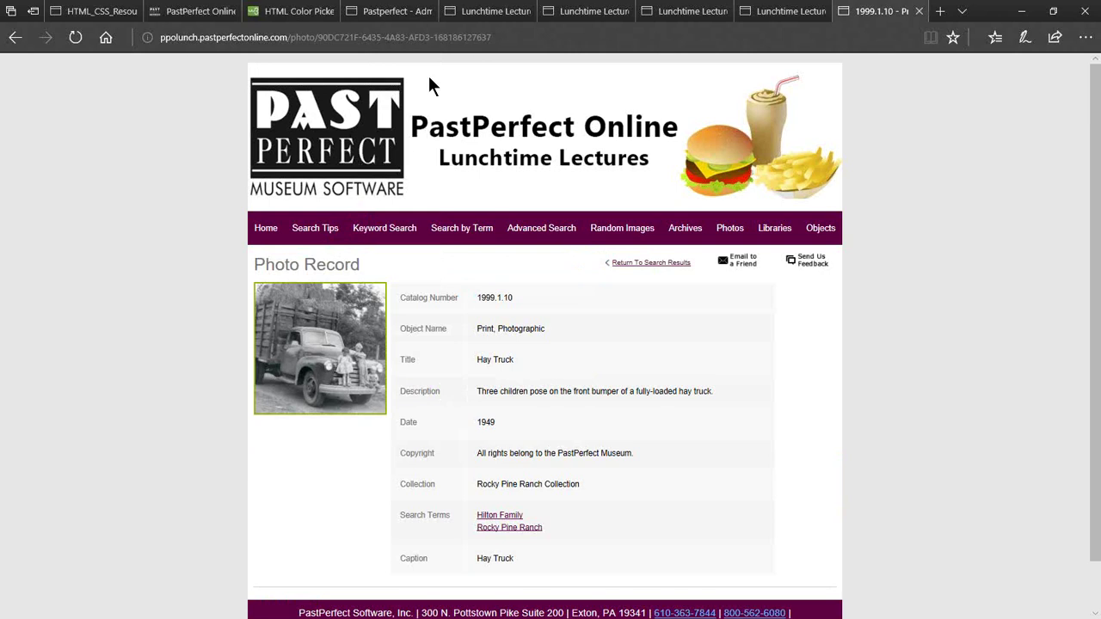
- Insert a centered "Featured Item" block above Keyword Search in the Landing Page HTML, with the 1999.1.5.jpg thumbnail linked to the 1999.1.10 photo record
click(408, 17)
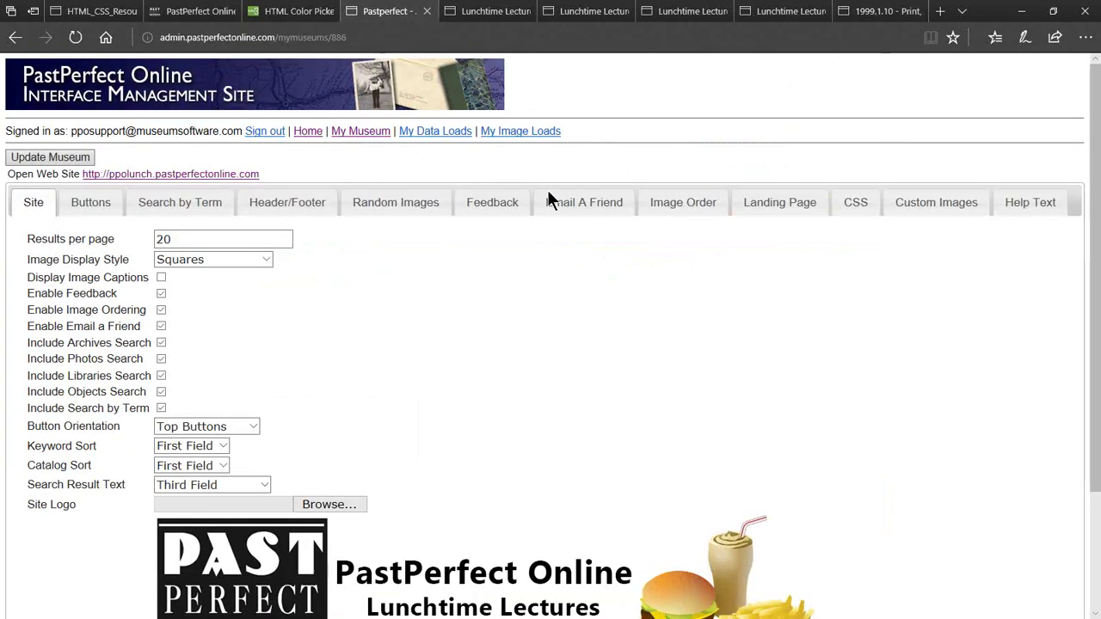
click(754, 207)
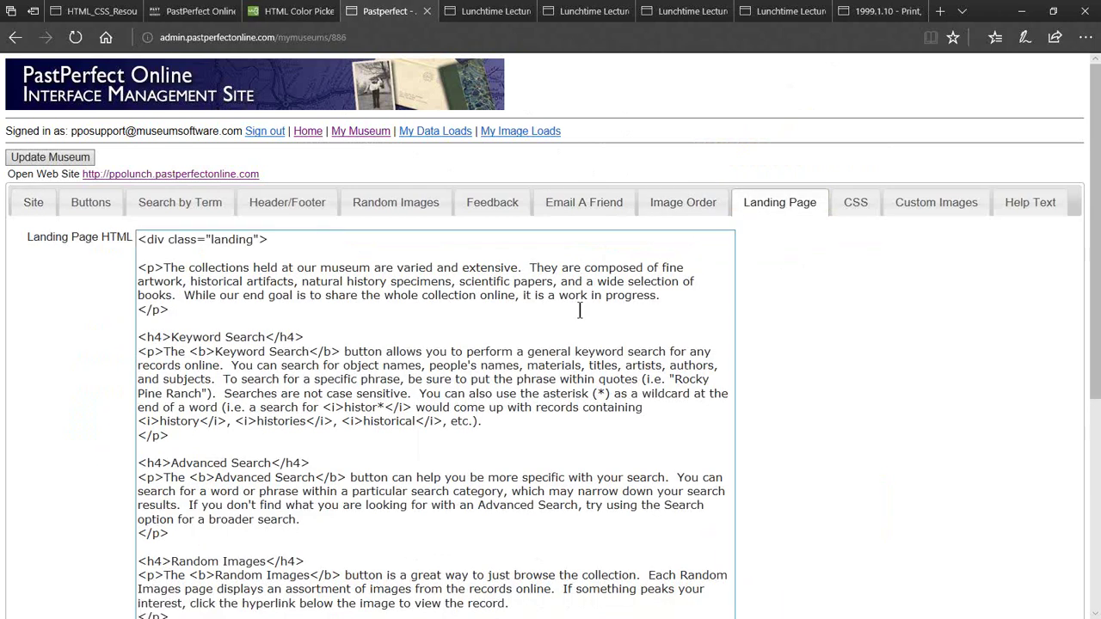
click(557, 323)
key(Return)
key(Return)
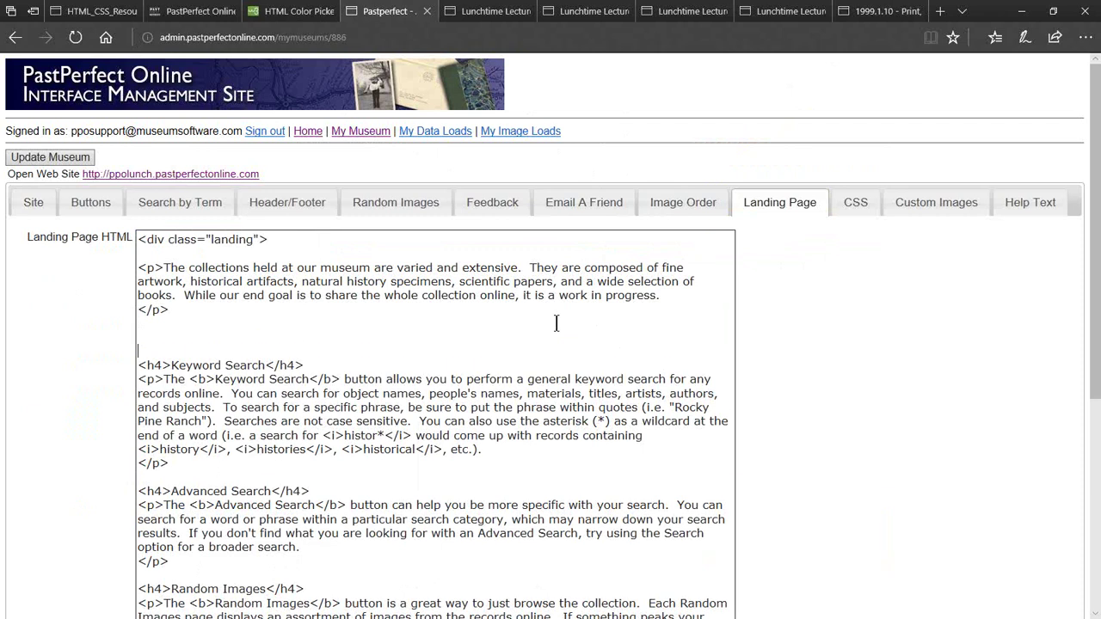
key(Up)
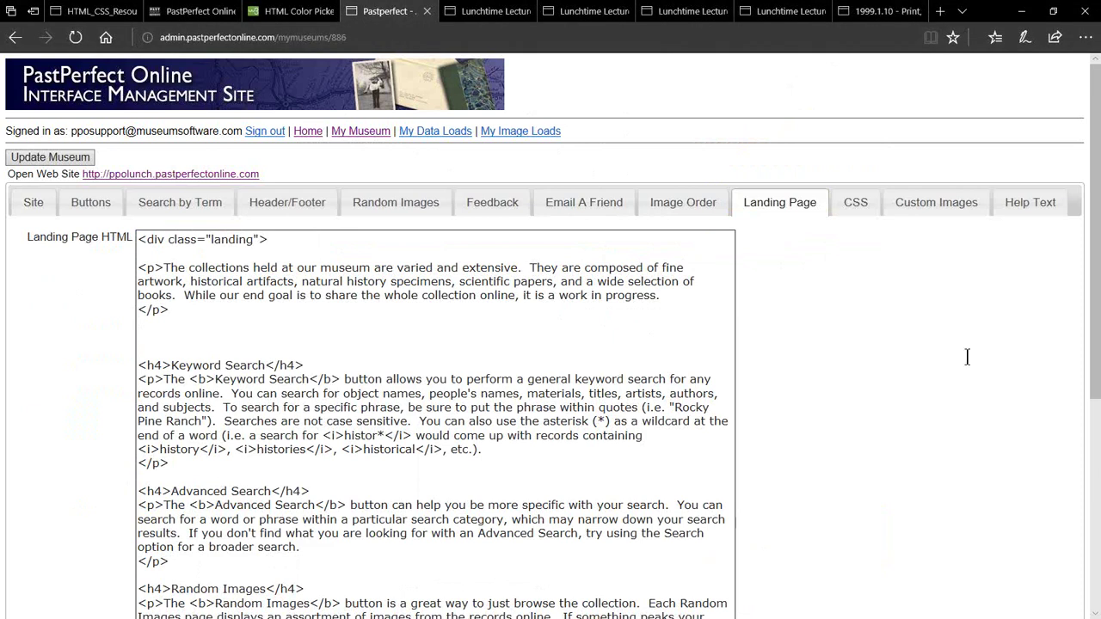
click(154, 331)
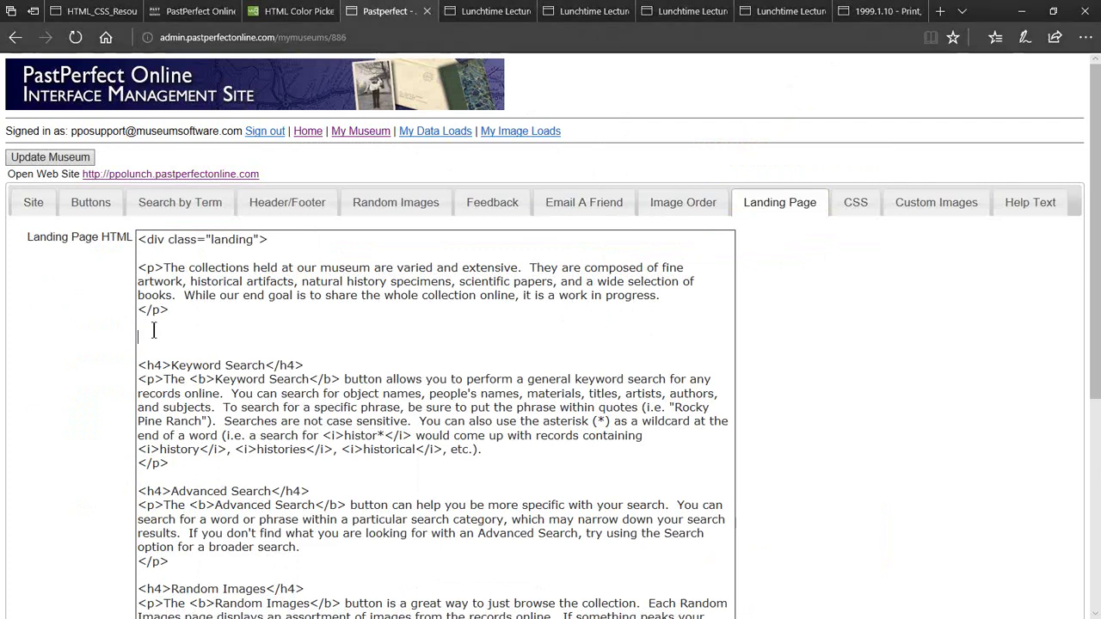
key(ctrl+v)
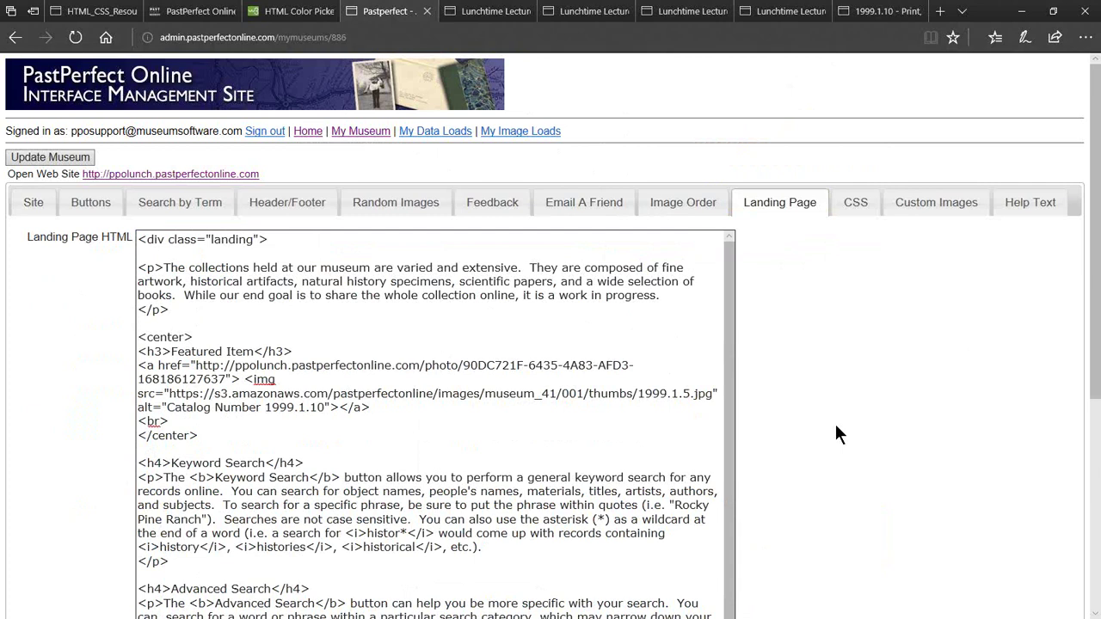
- Examine the Featured Item code at a larger size, highlighting the img tag, the surrounding link and the opening and closing center tags
key(ctrl+plus)
key(ctrl+plus)
key(ctrl+plus)
key(ctrl+plus)
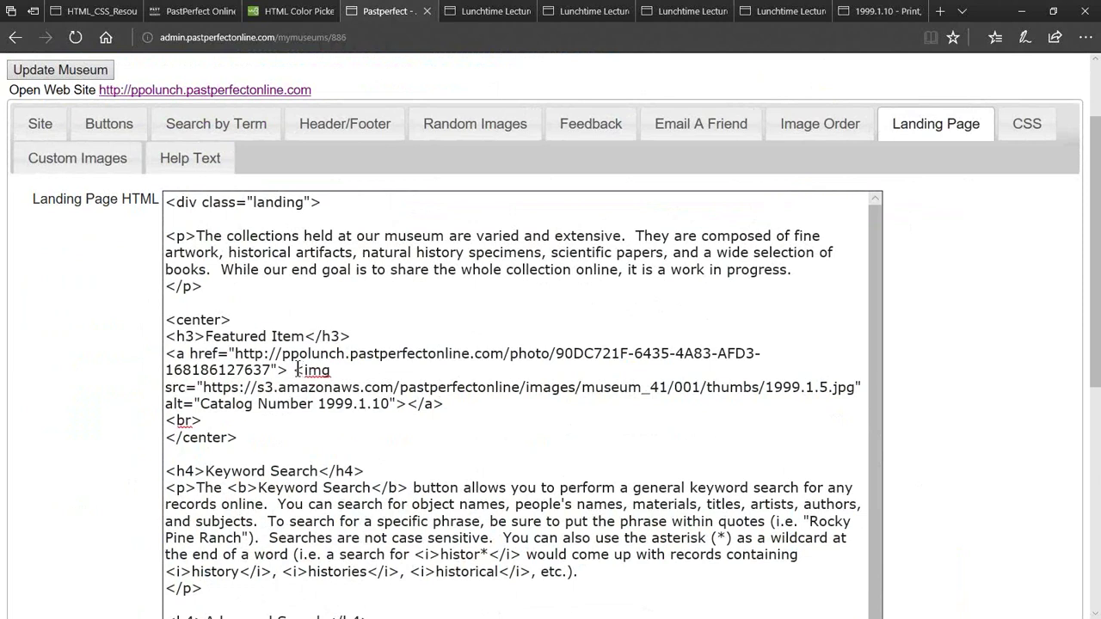
drag(296, 370, 405, 405)
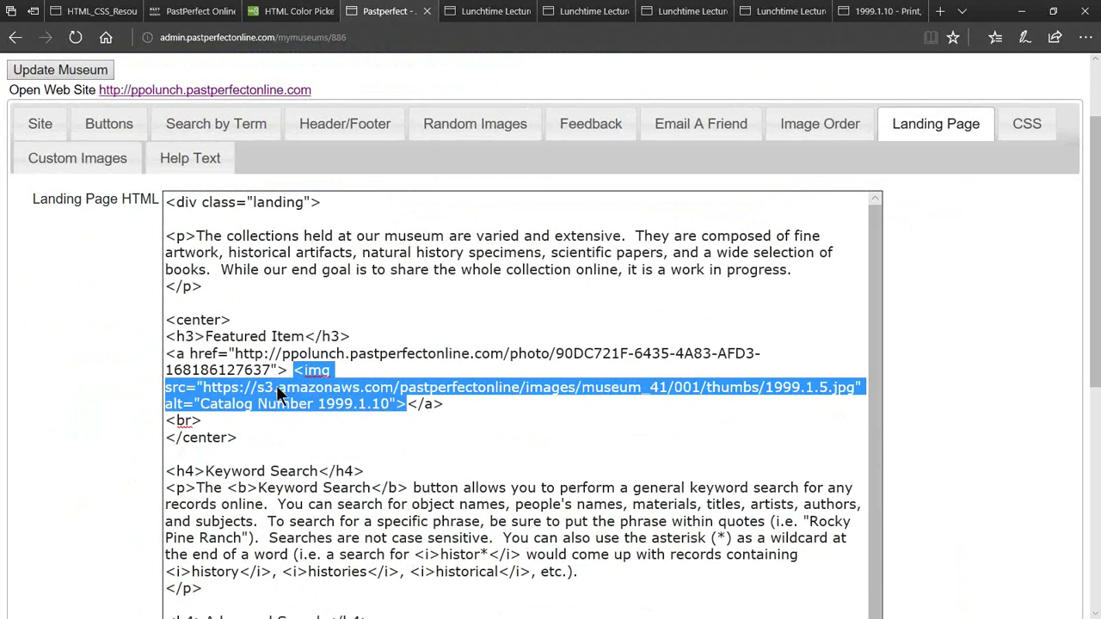
click(166, 354)
drag(166, 354, 441, 404)
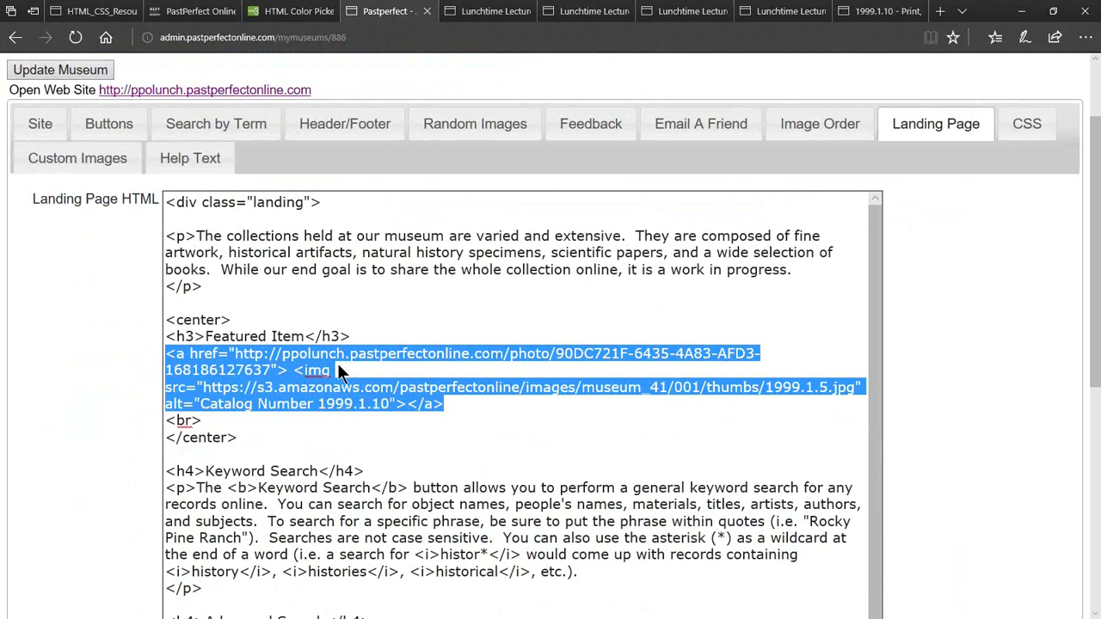
click(449, 403)
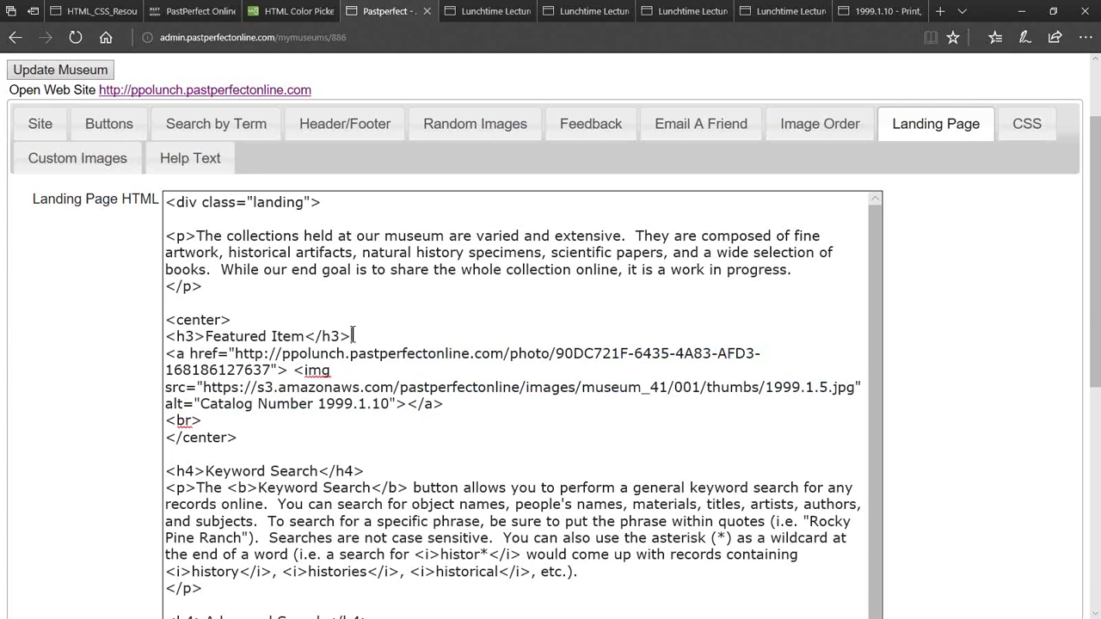
click(232, 319)
drag(231, 320, 166, 320)
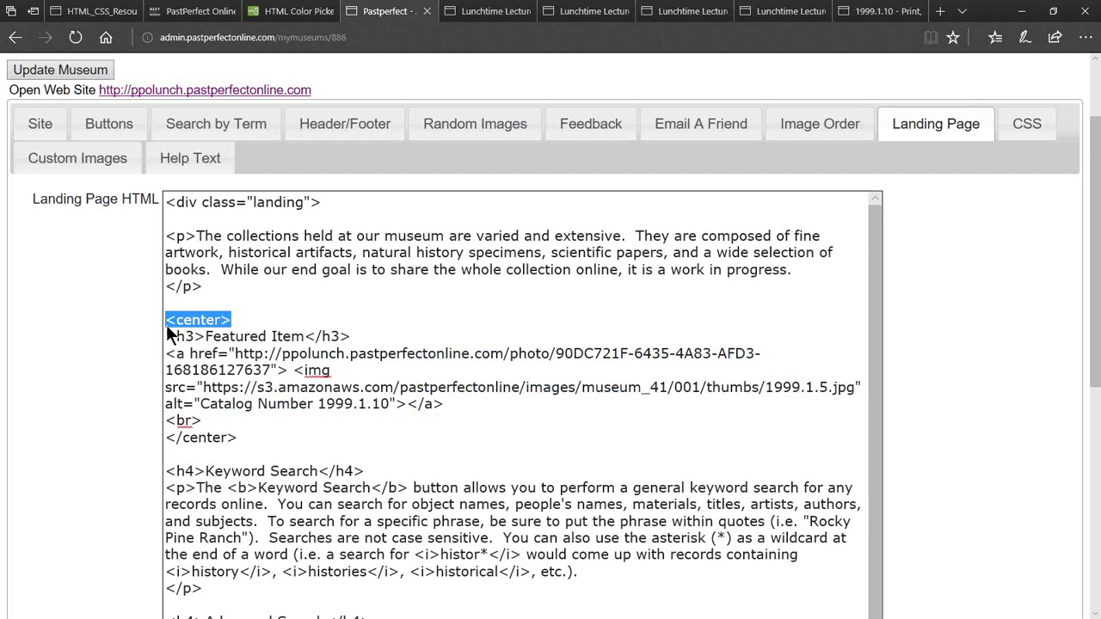
click(255, 321)
drag(258, 320, 167, 319)
click(236, 437)
drag(237, 437, 166, 440)
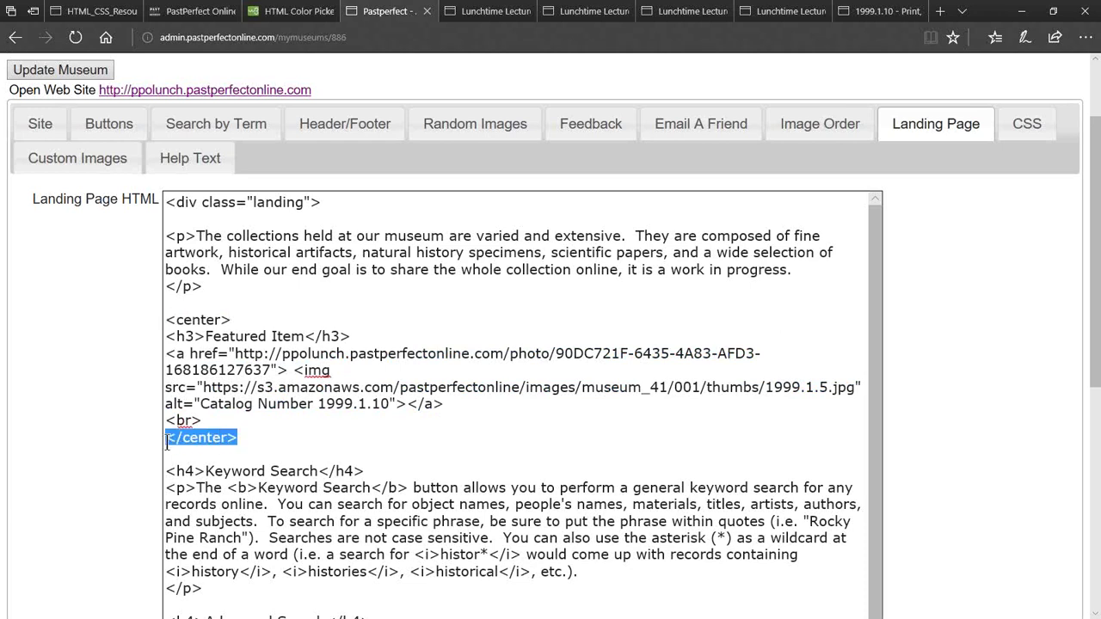
click(255, 434)
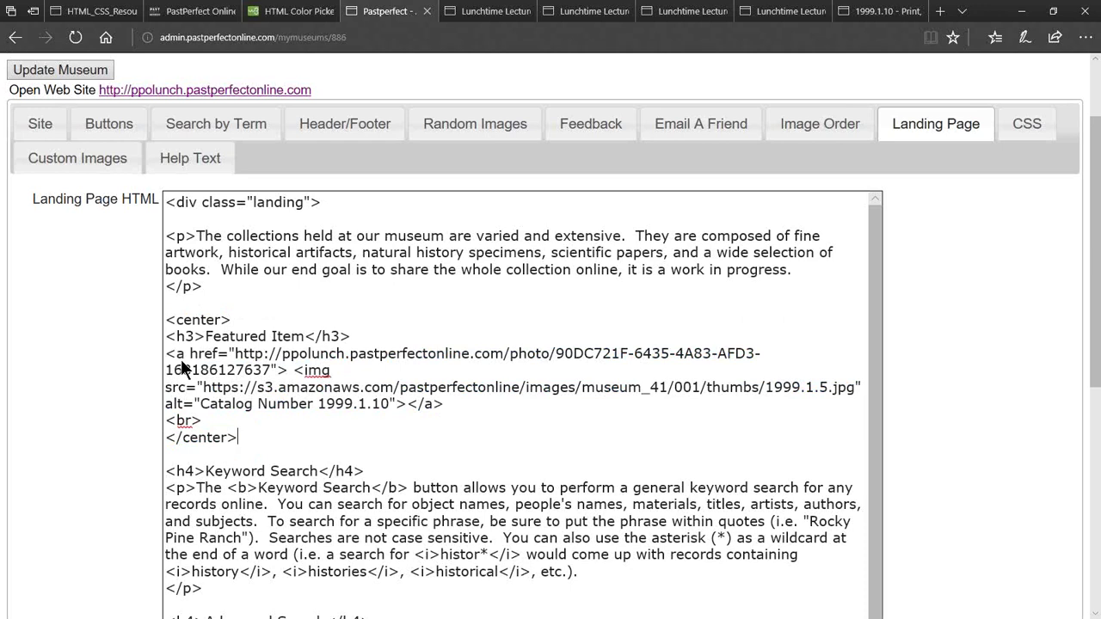
- Update the museum and check the Featured Item on the public website's landing page
key(ctrl+minus)
key(ctrl+minus)
key(ctrl+minus)
key(ctrl+minus)
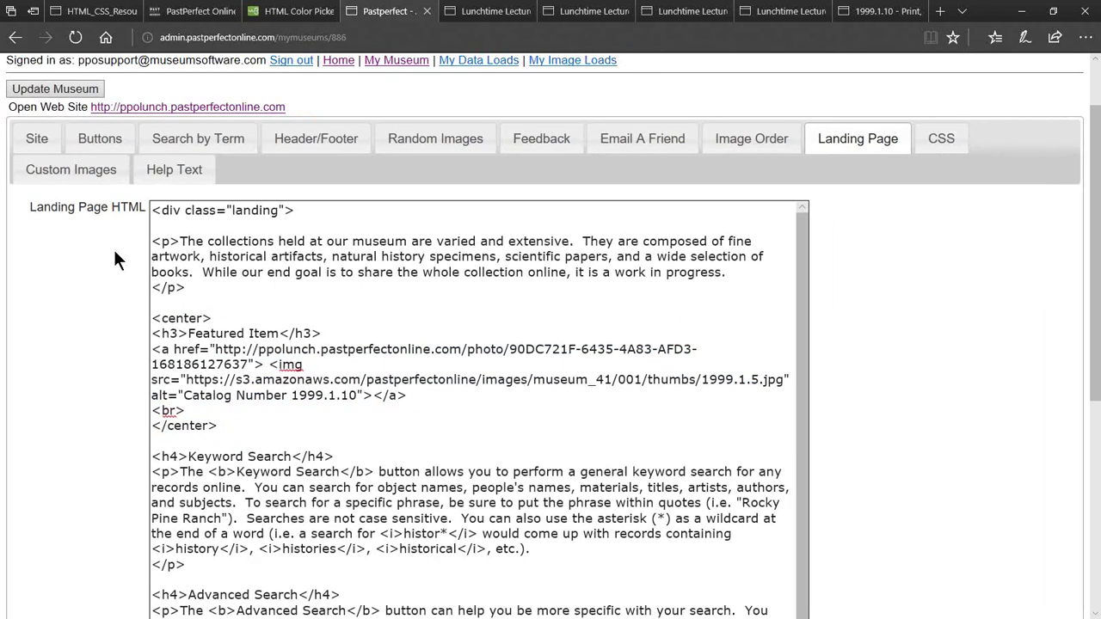
key(ctrl+minus)
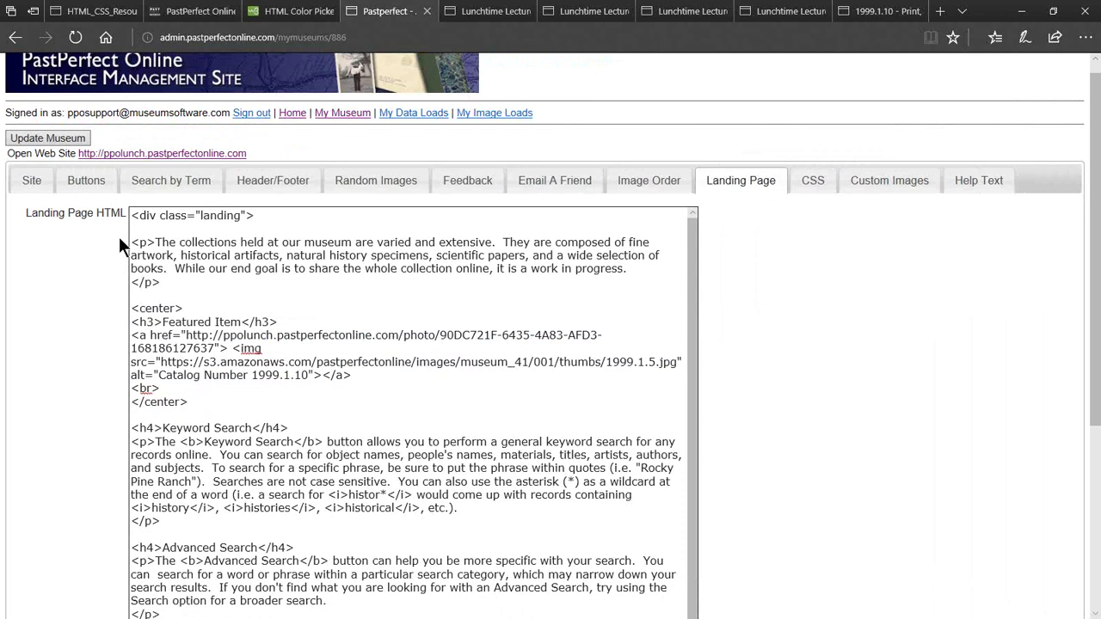
click(76, 138)
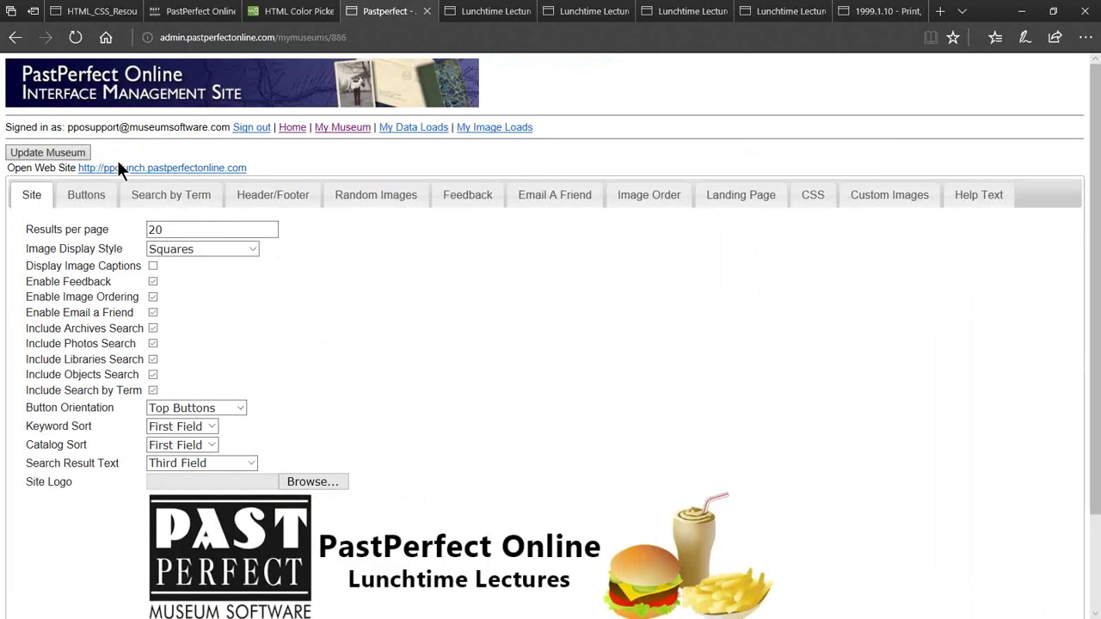
click(119, 167)
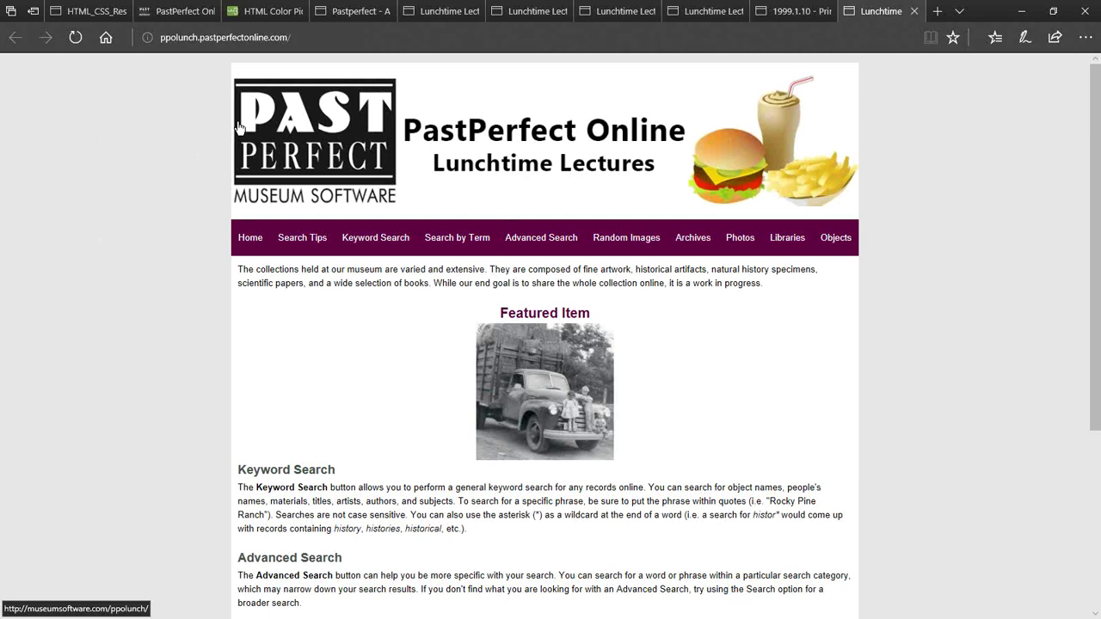
- Review the public landing page down to its footer and test the Featured Item by opening the hay truck thumbnail's linked record
scroll(203, 132, down, 3)
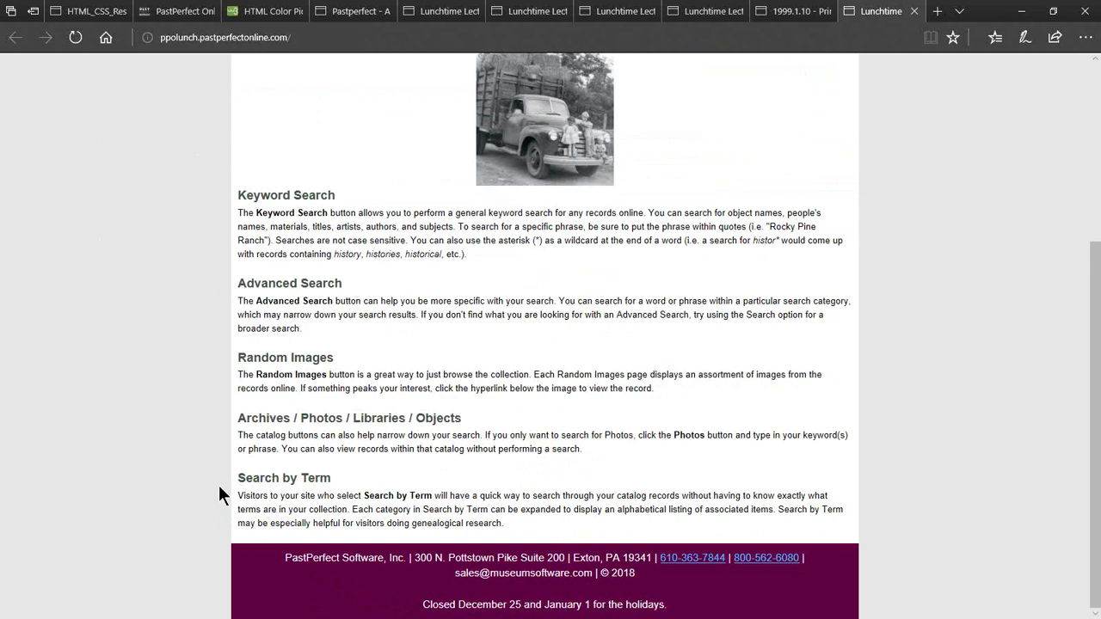
scroll(218, 485, up, 1)
scroll(218, 485, up, 1)
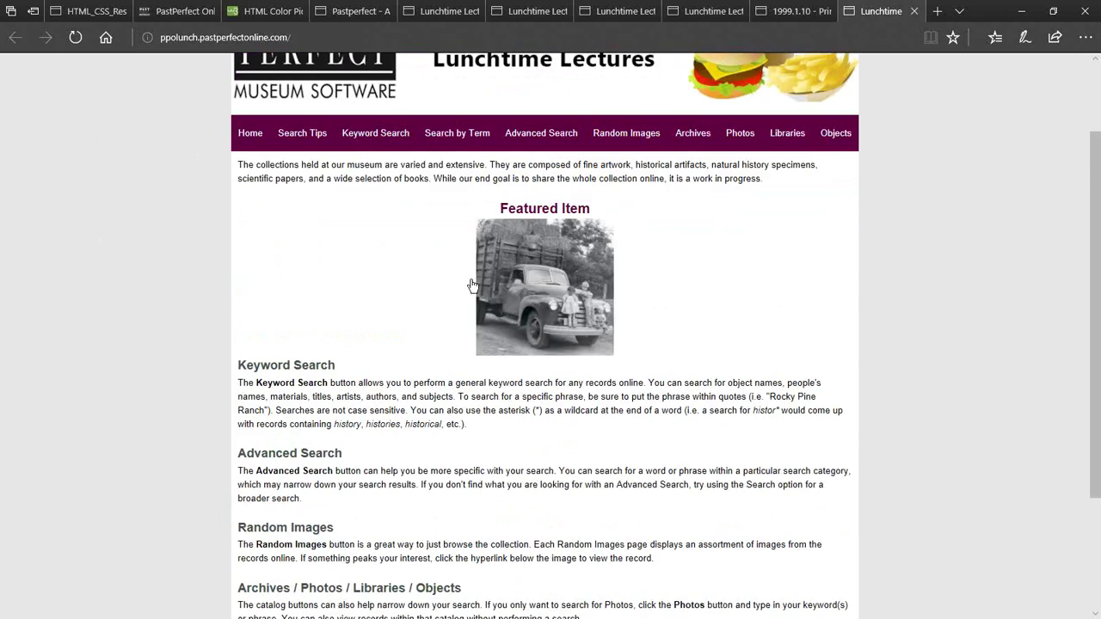
click(522, 292)
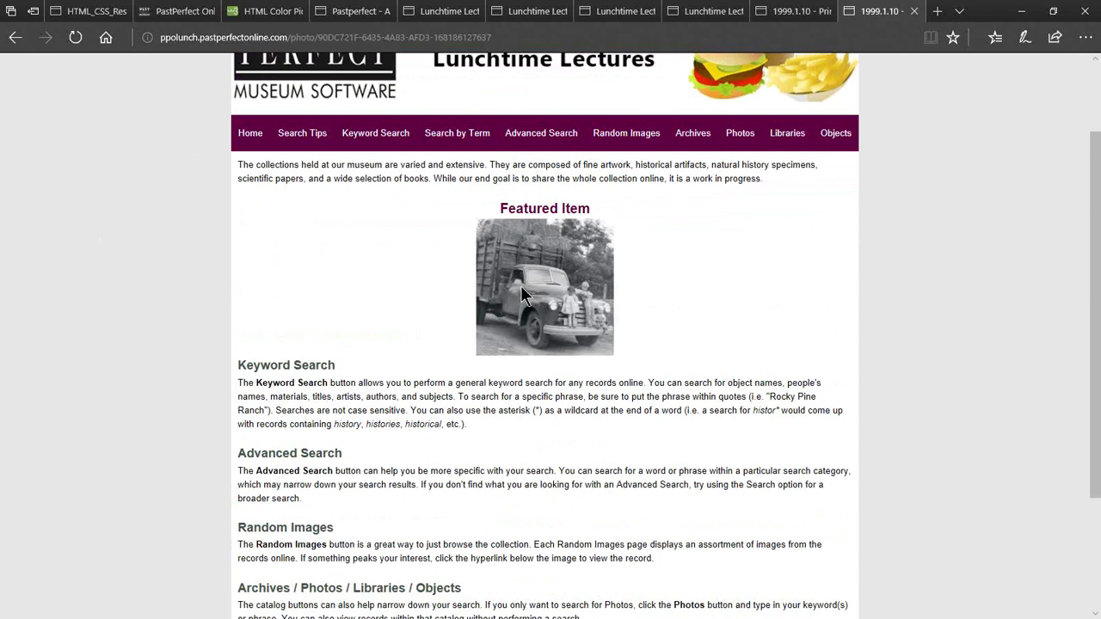
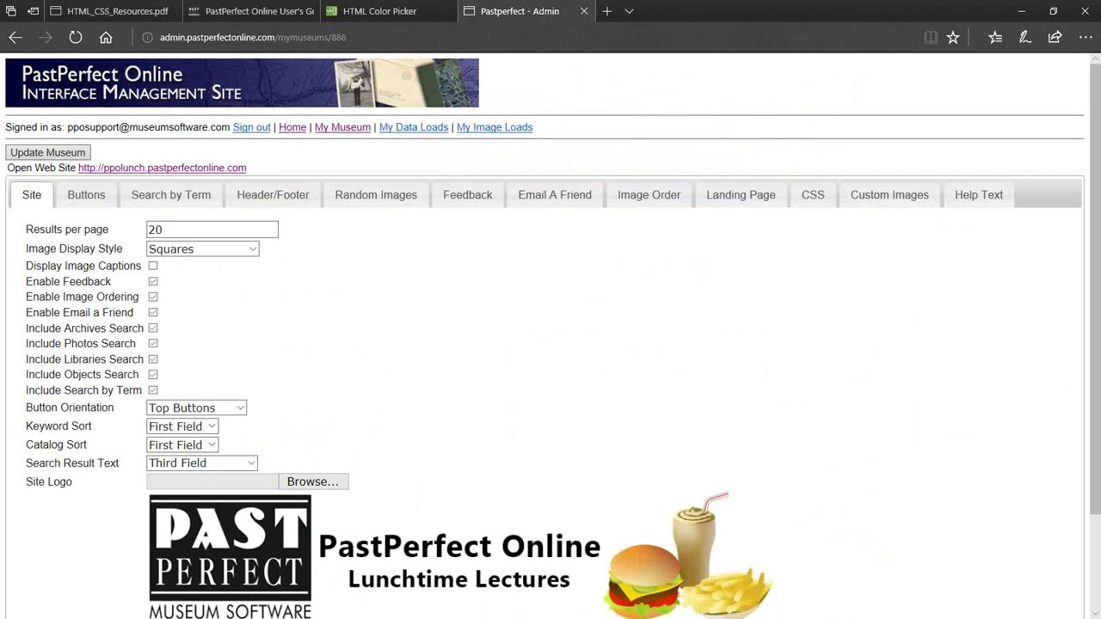
- Look over the museum's Site settings and its logo, then view the public website and return to the admin site
scroll(948, 255, down, 1)
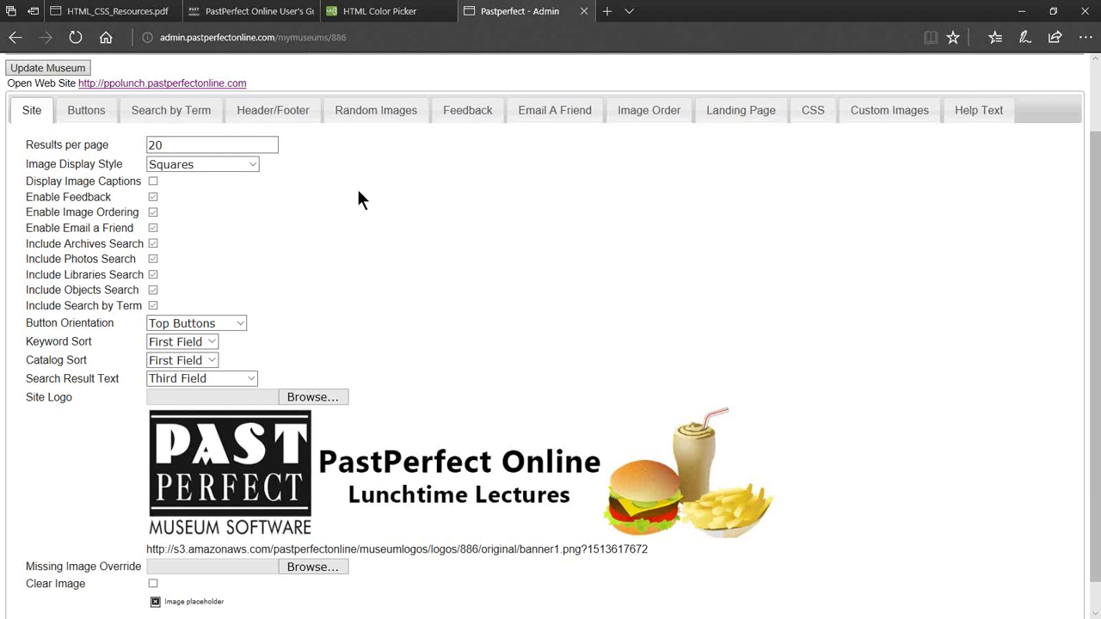
click(231, 84)
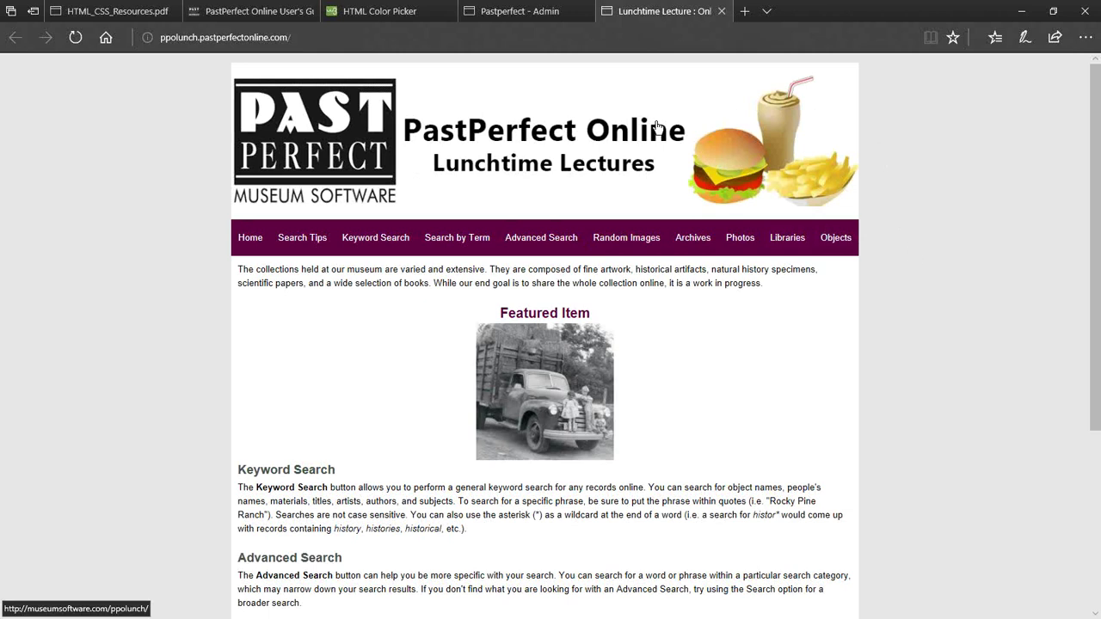
key(ctrl+shift+Tab)
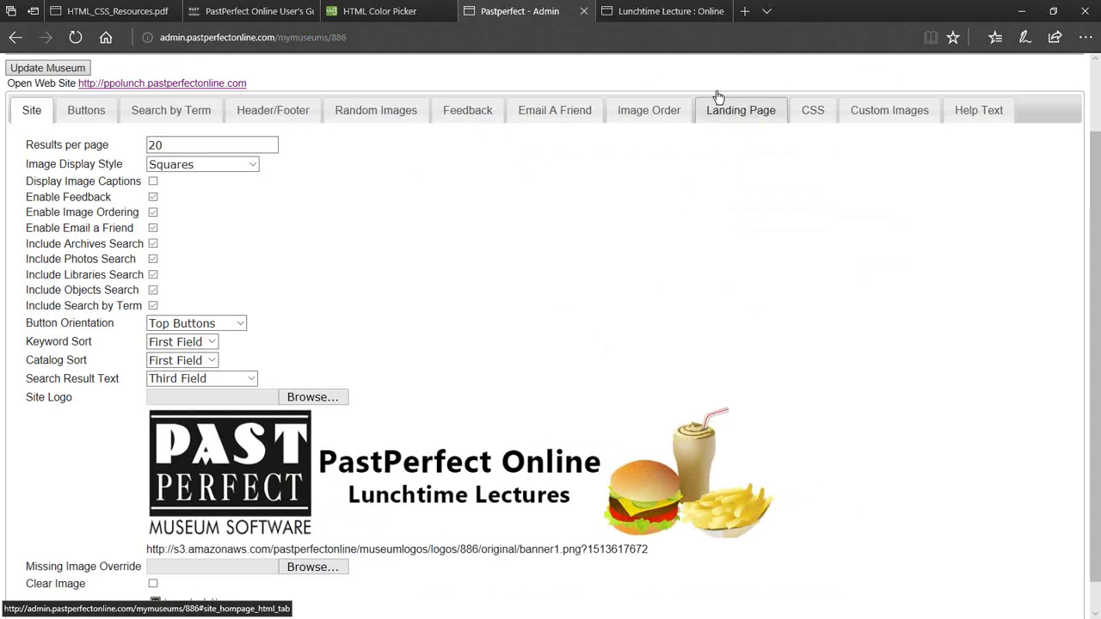
- Check the museum's custom images list and return to the Site settings
click(894, 110)
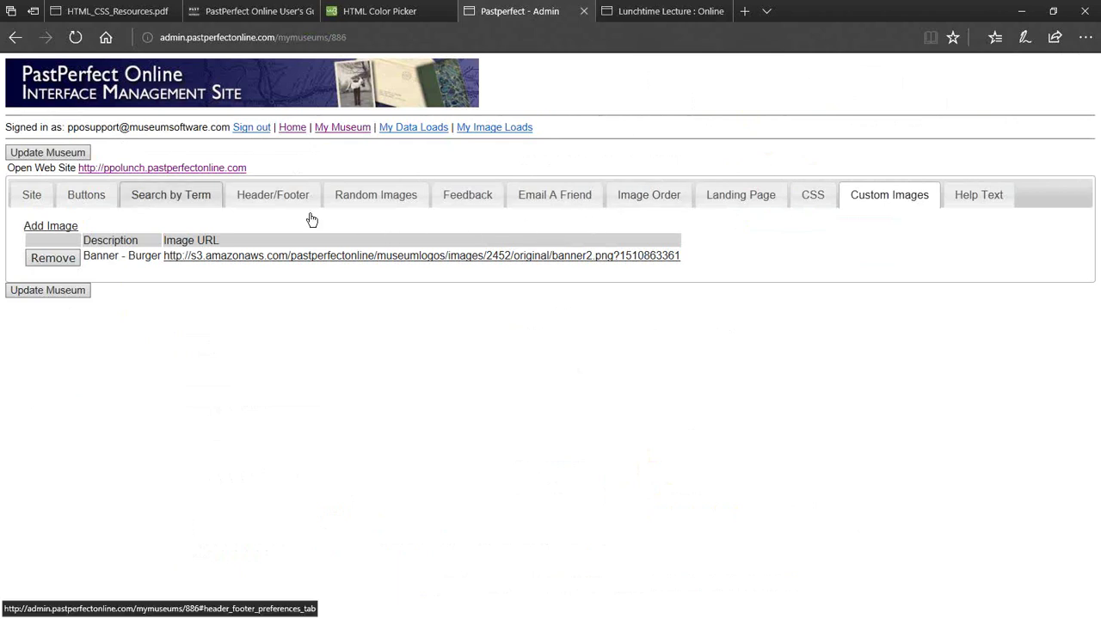
click(47, 201)
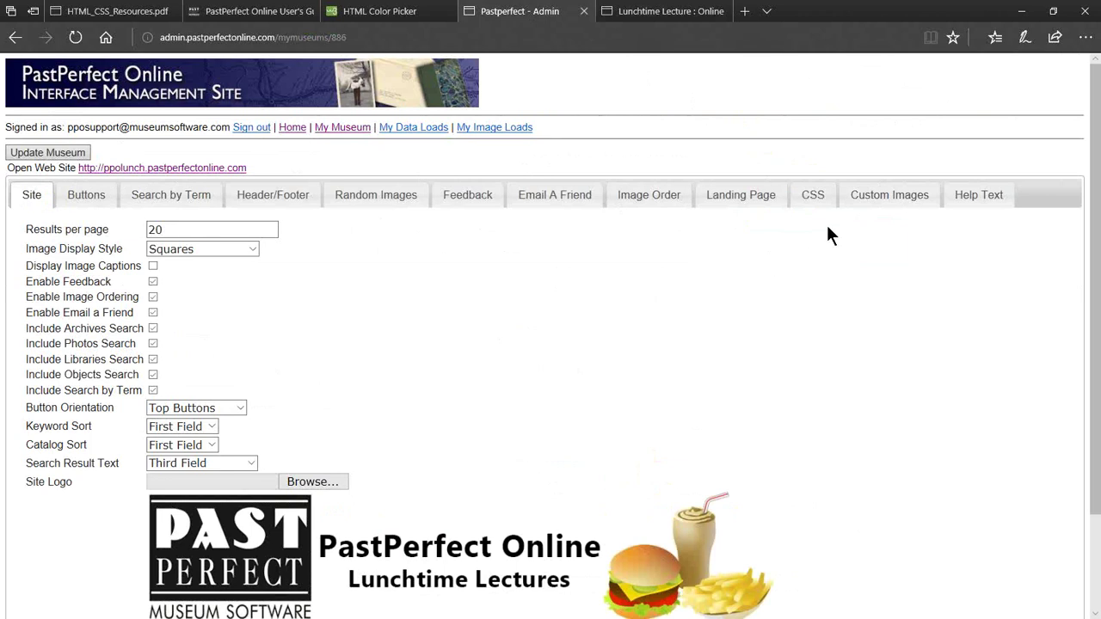
- Examine the Custom CSS, comparing the .leftNav a button rules with the .topNav a rules and highlighting the .topNav a selector
click(827, 198)
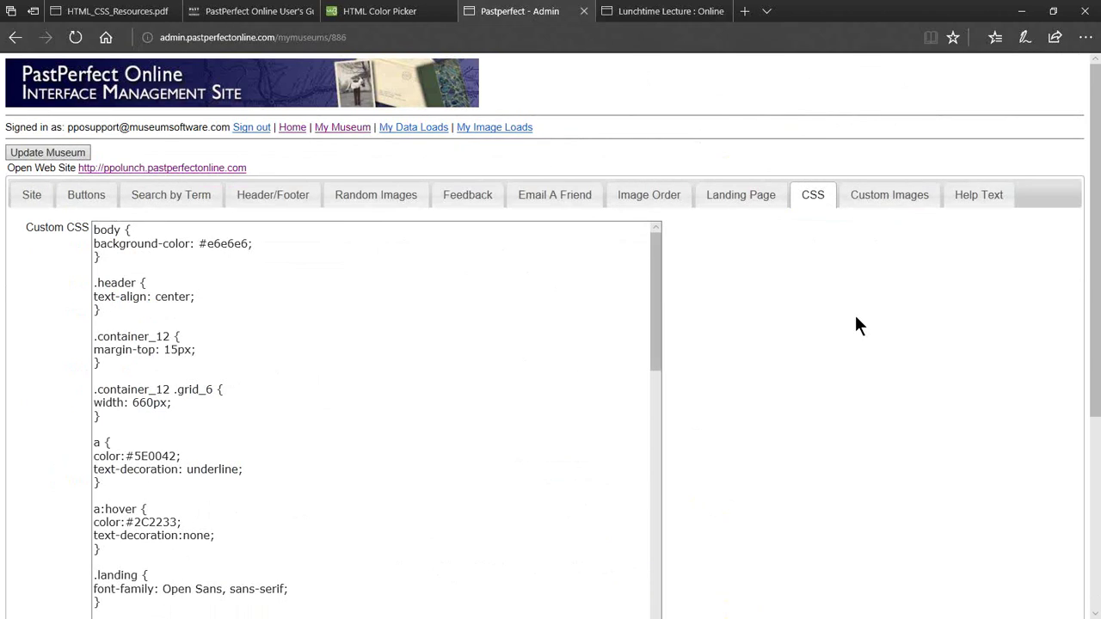
drag(653, 279, 658, 594)
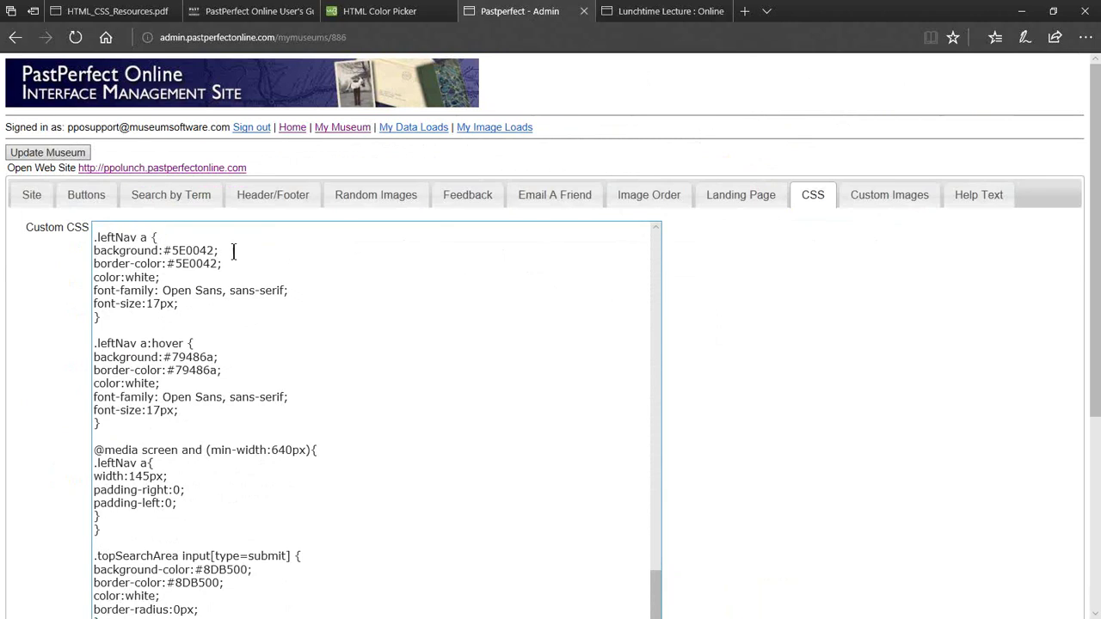
click(172, 280)
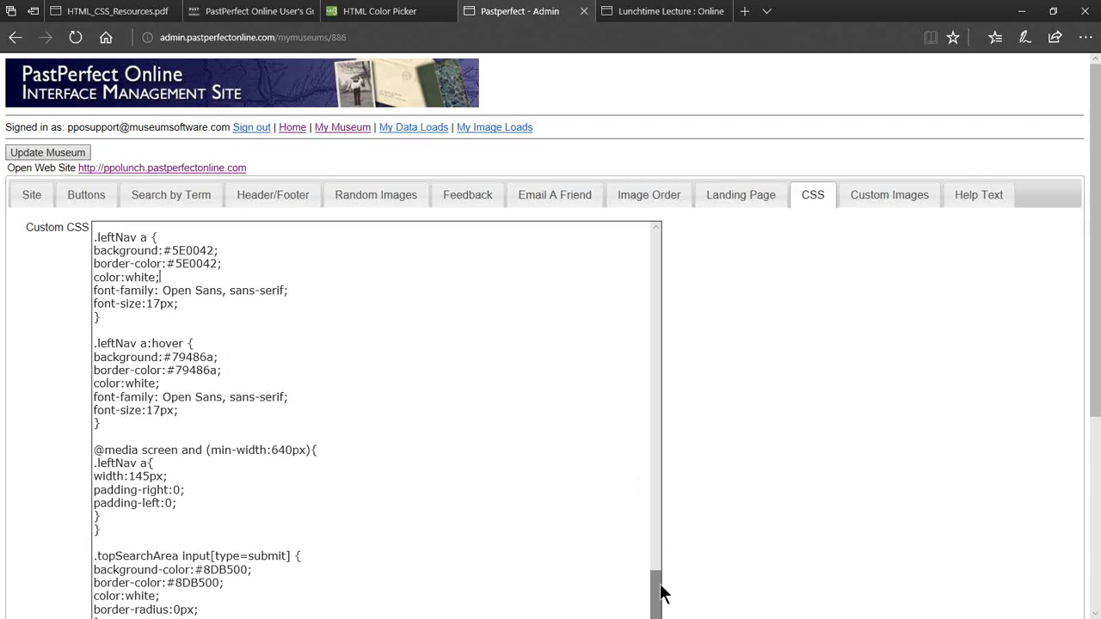
drag(662, 592, 666, 487)
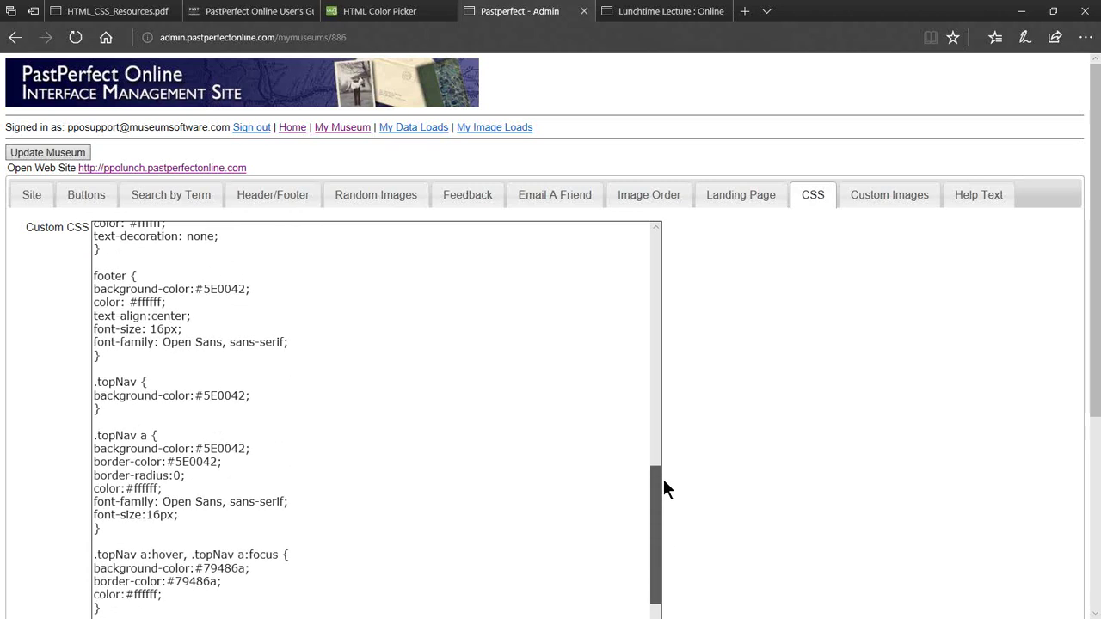
click(232, 436)
shift+click(98, 437)
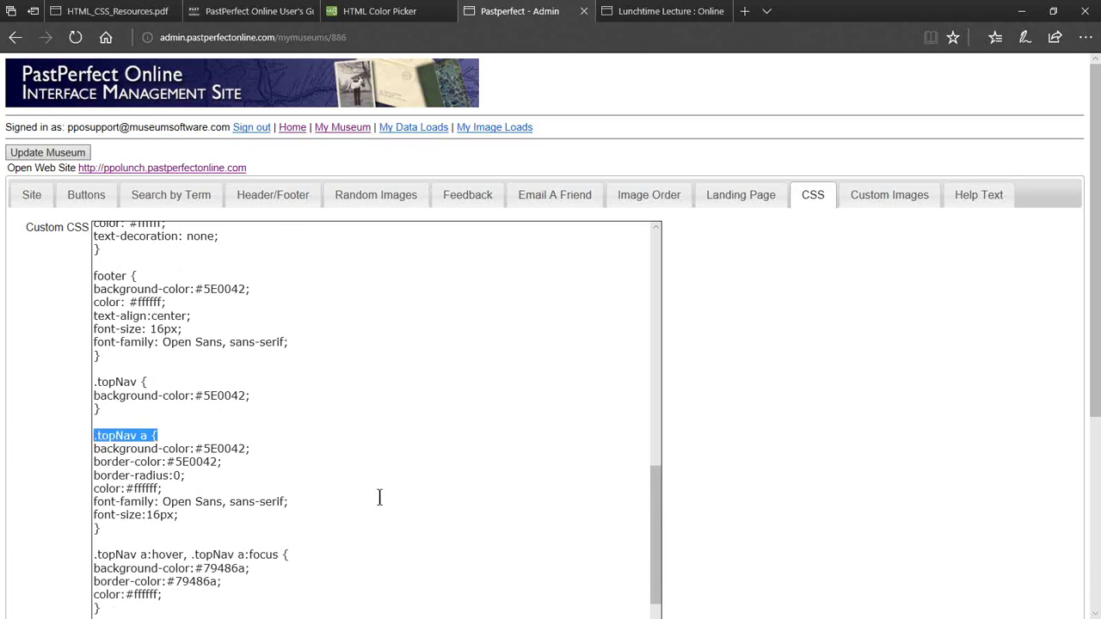
click(379, 422)
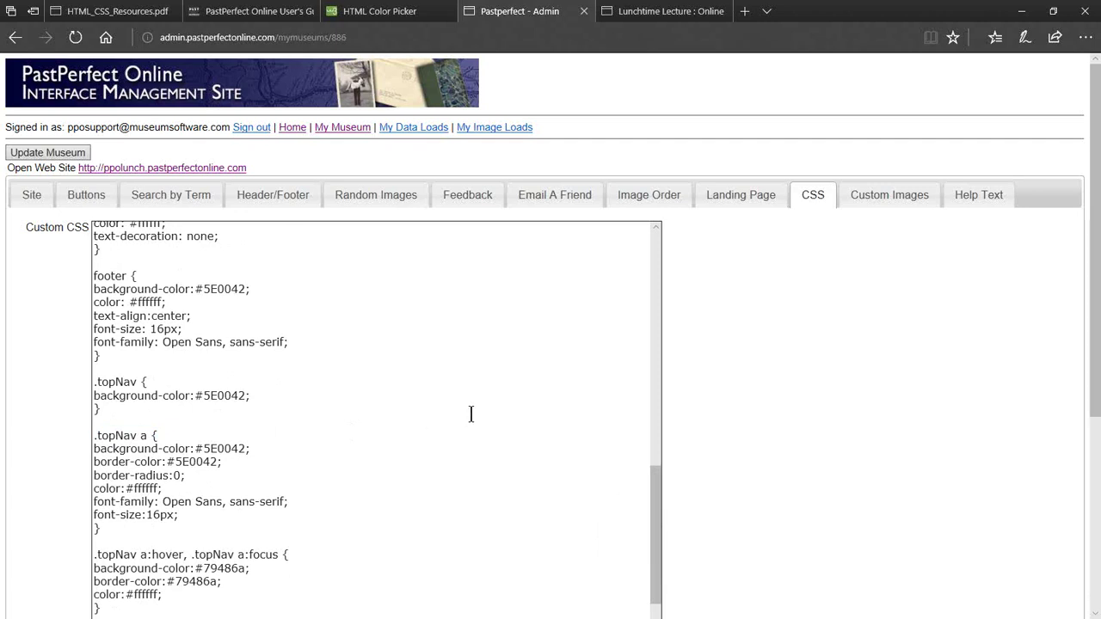
scroll(489, 409, up, 2)
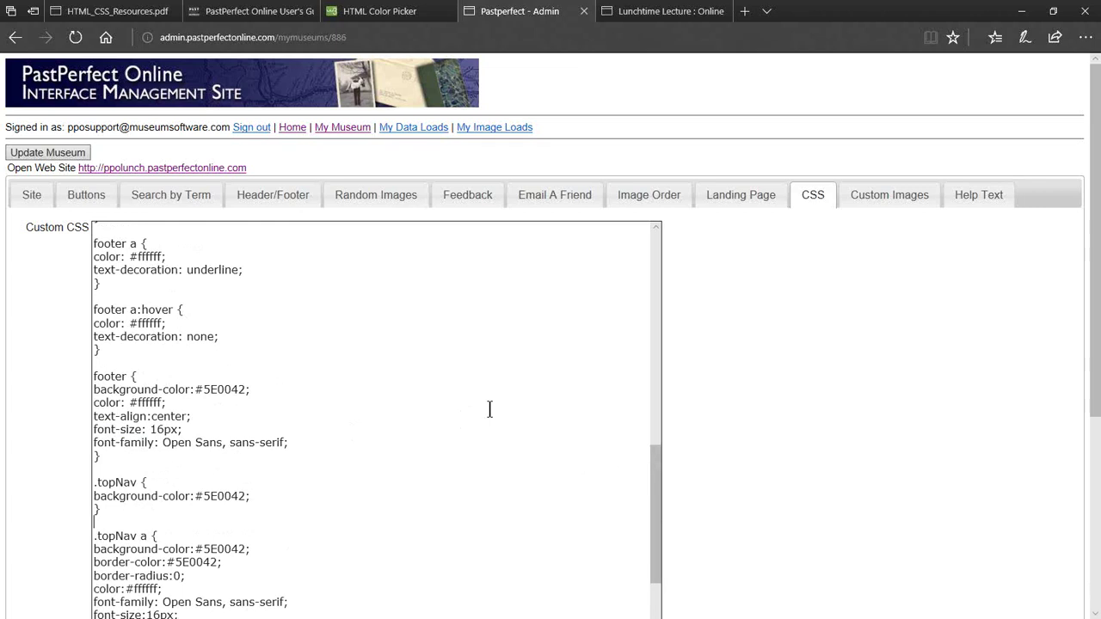
drag(659, 465, 662, 220)
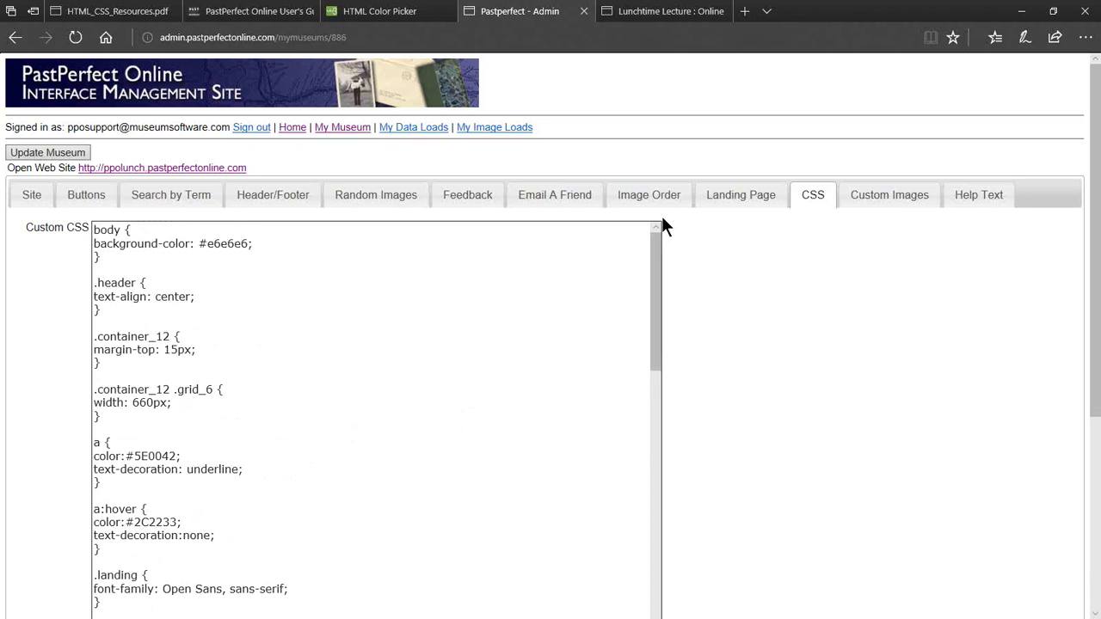
- Review the public landing page from the banner to the footer and return to the top, checking back on the admin CSS in between
click(654, 11)
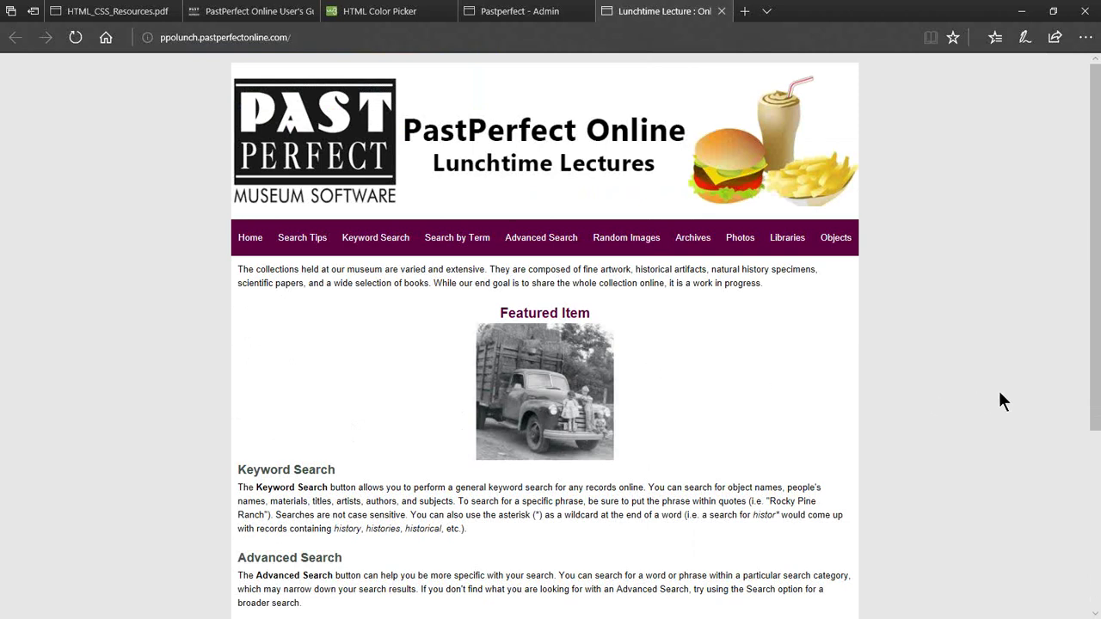
drag(1095, 383, 1098, 562)
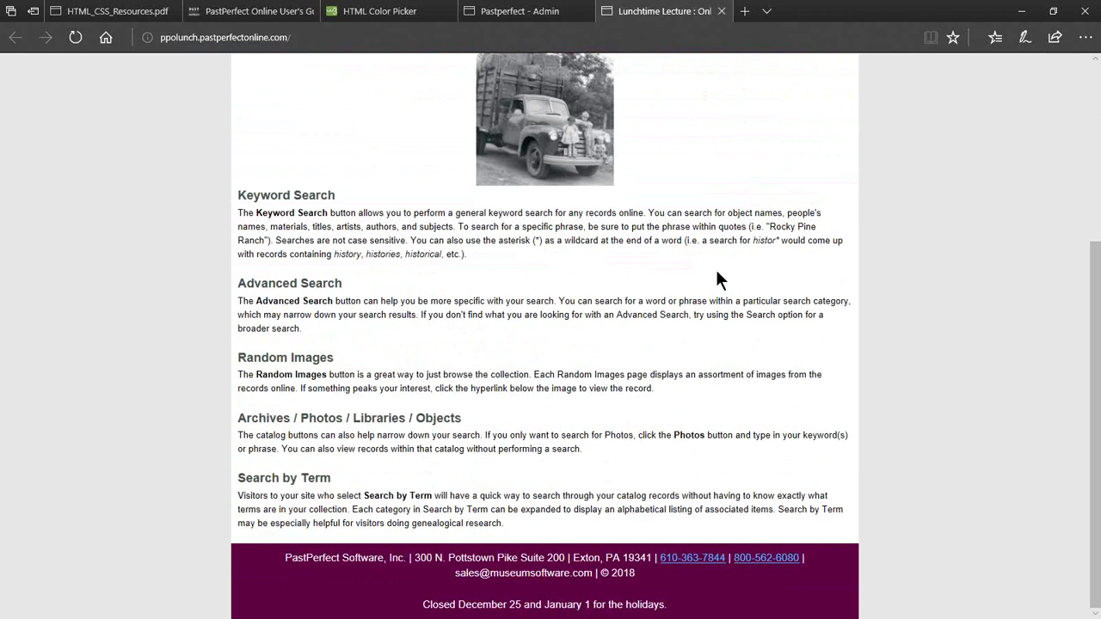
click(534, 12)
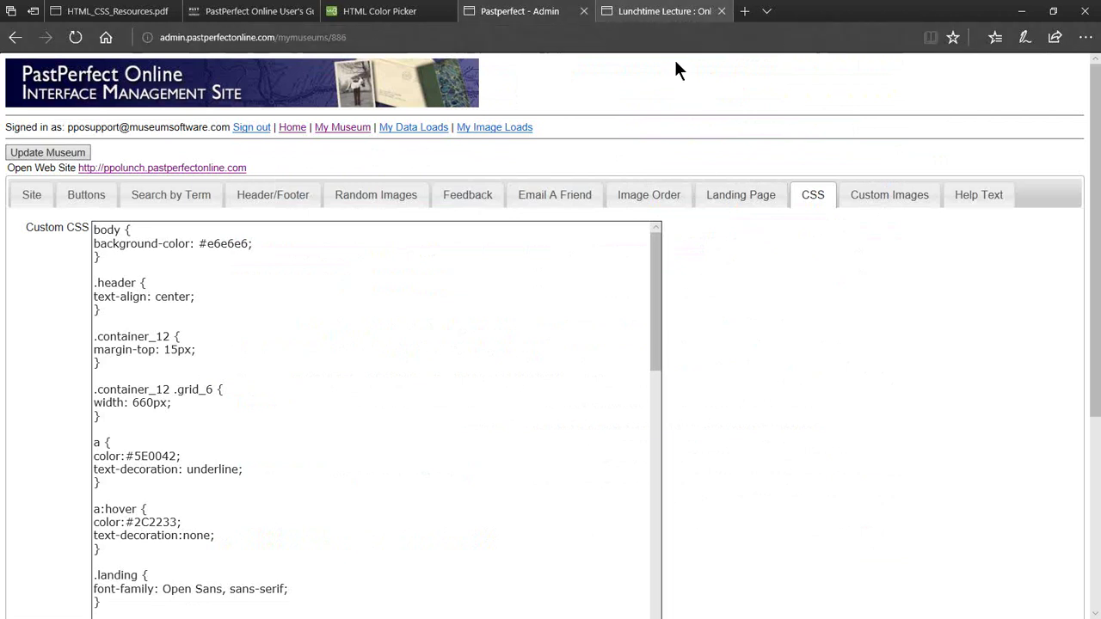
key(ctrl+Tab)
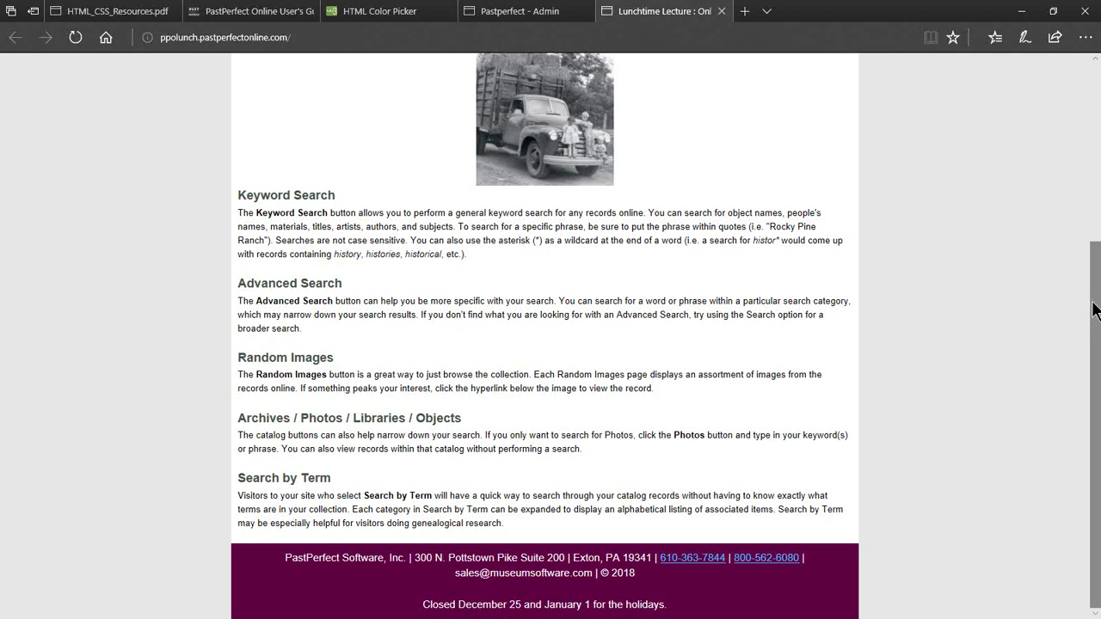
drag(1096, 310, 1089, 106)
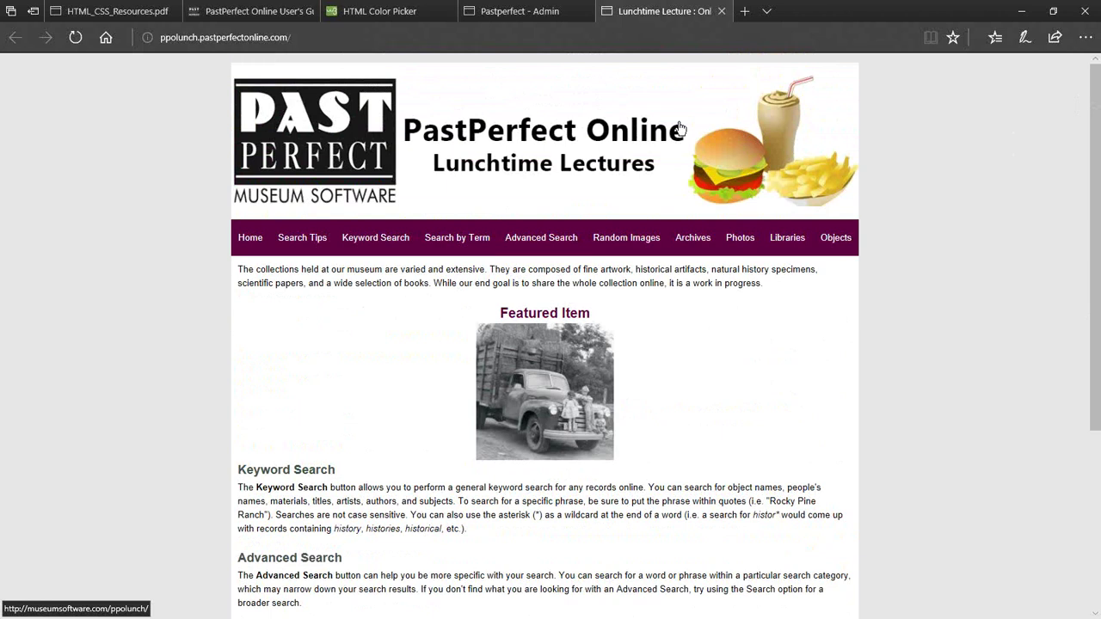
- Test the header banner's link by opening the Lunchtime Lectures page, and close that page to return to the public website
click(602, 118)
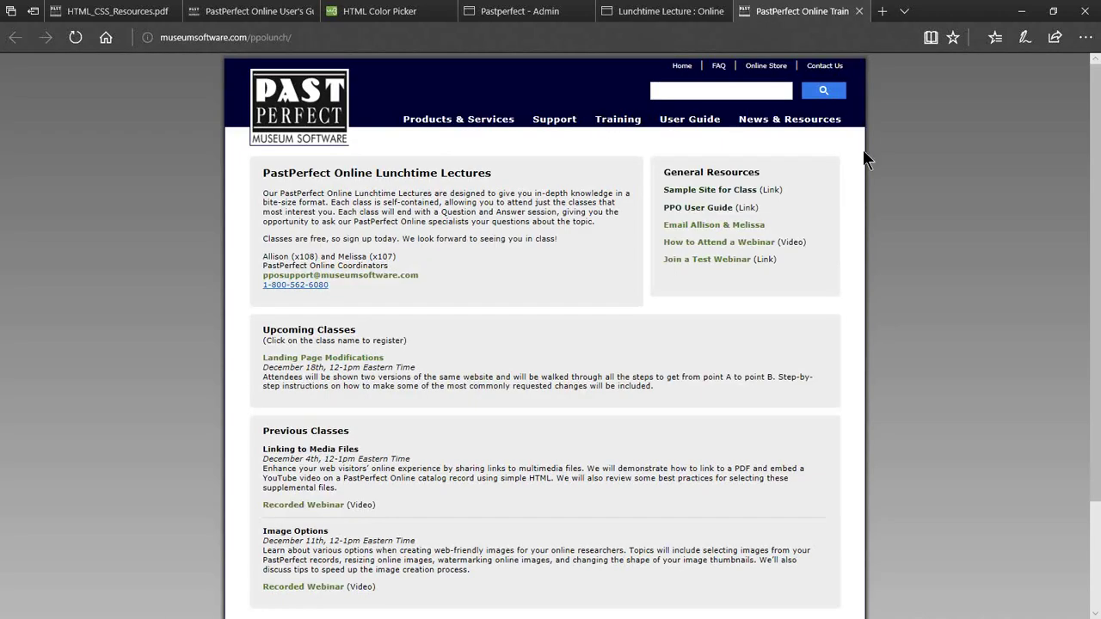
click(858, 12)
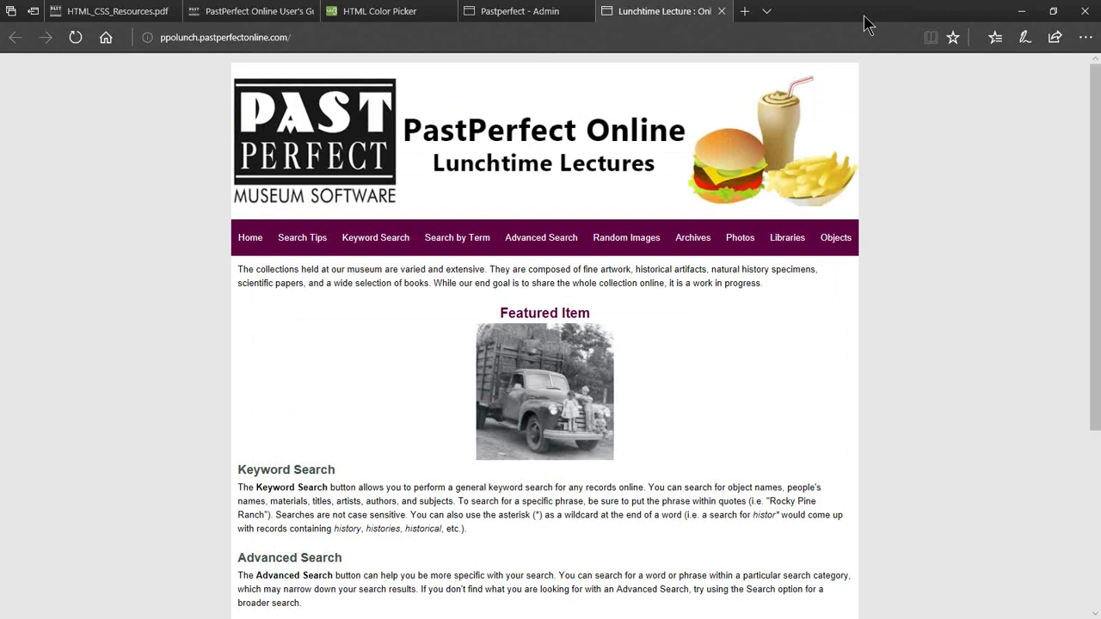
click(868, 27)
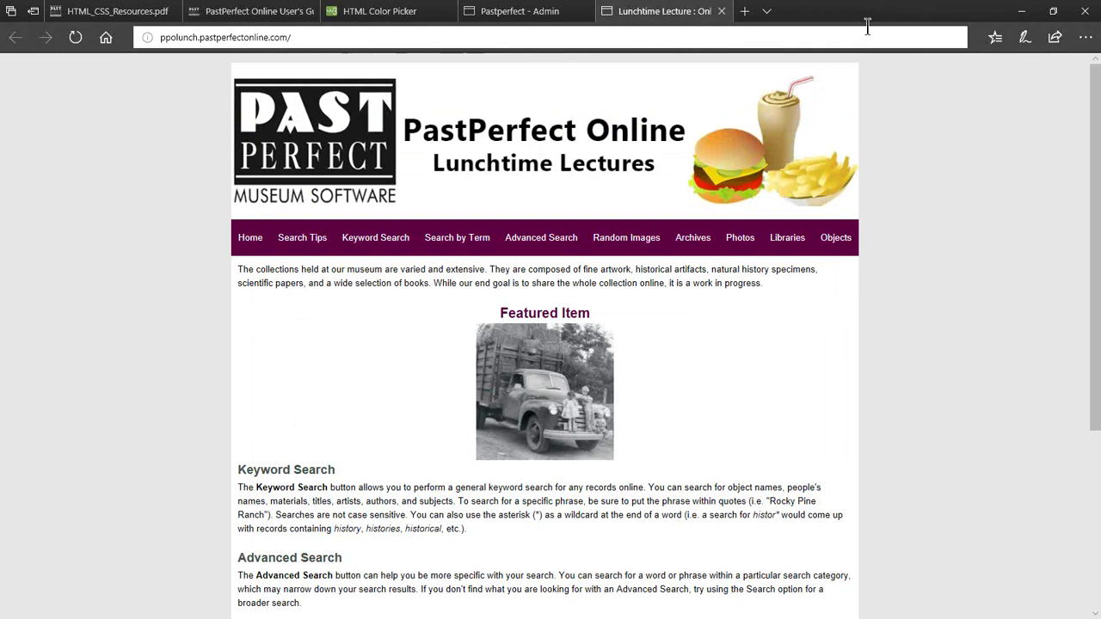
click(871, 93)
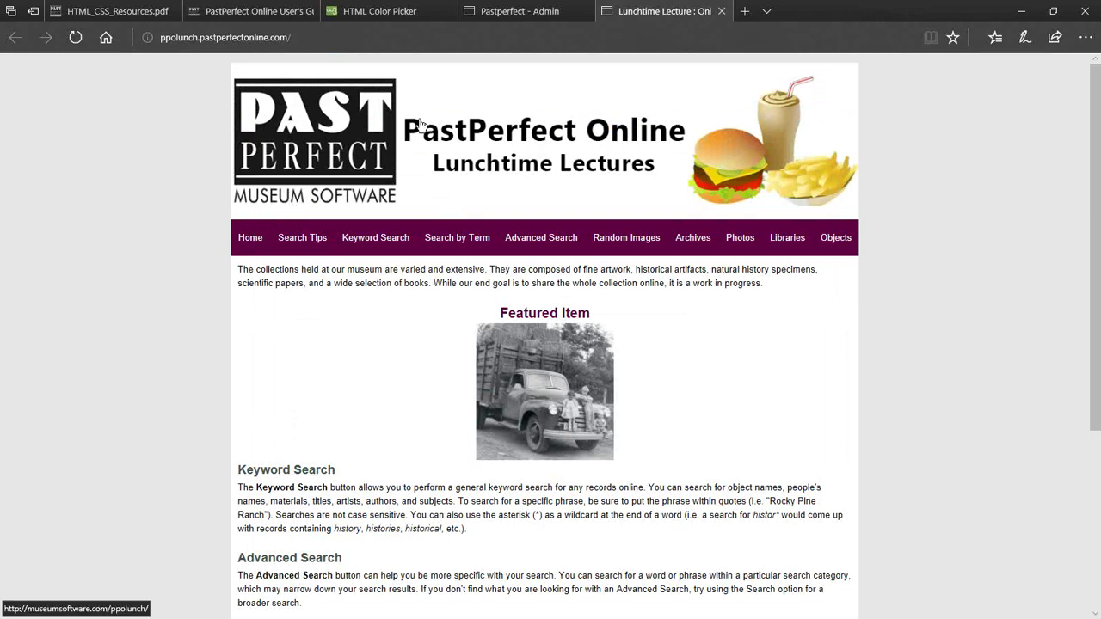
- Return to the admin site and open the Buttons settings with the custom button's name and URL
click(503, 16)
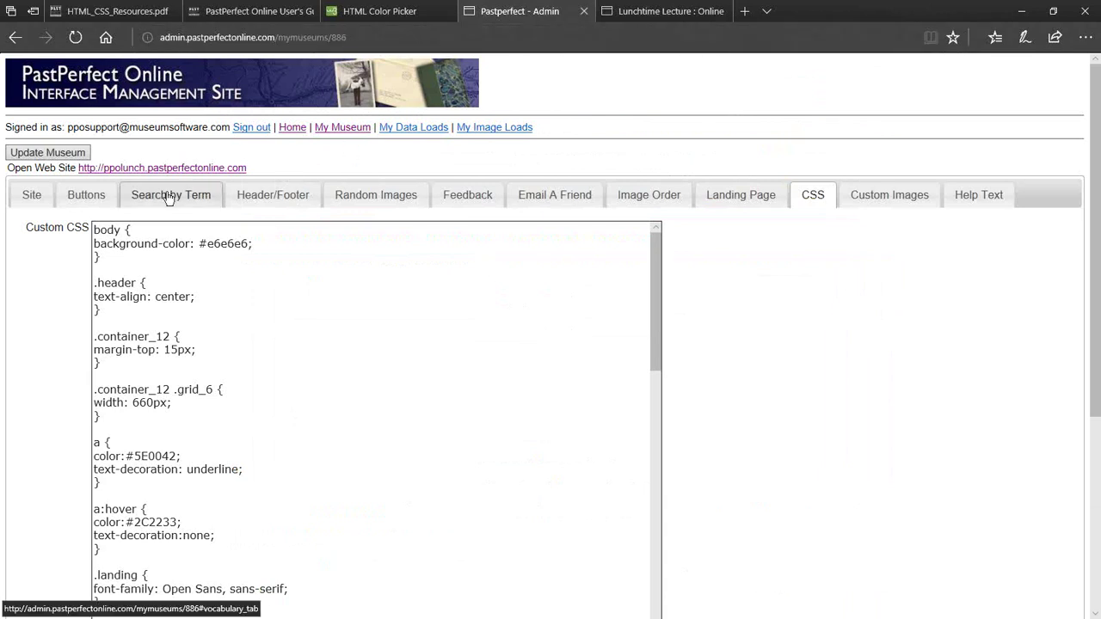
click(114, 206)
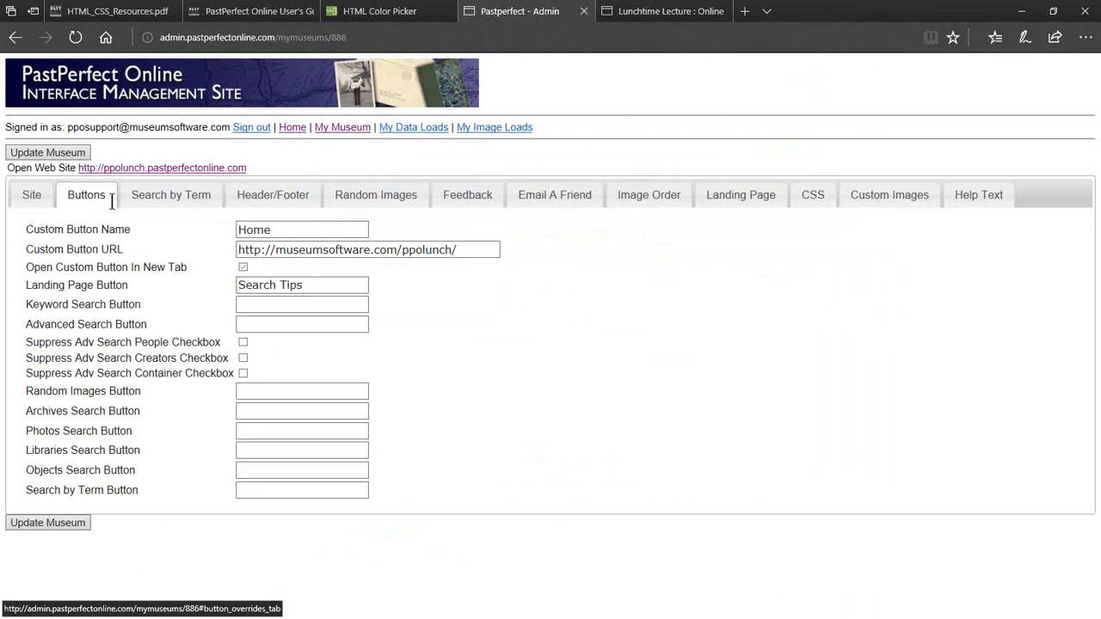